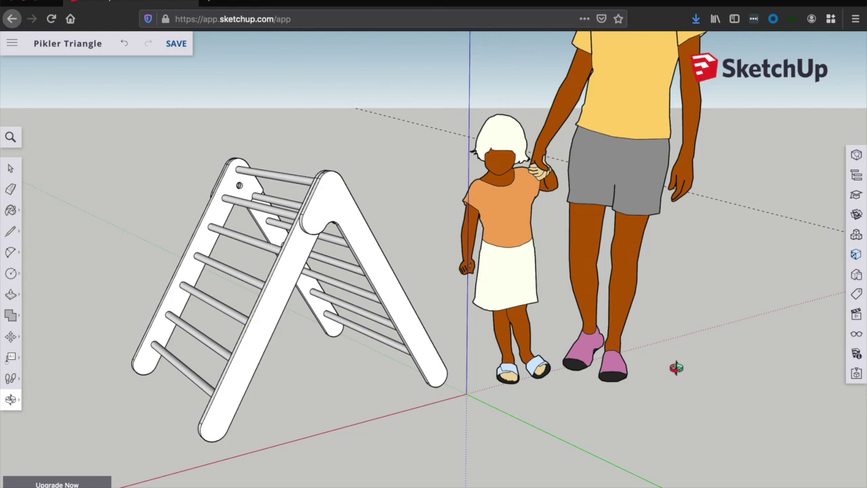
Examine the material list in the model: the bundle of 1" dowels and the 1"x4"x4' boards with their labels
{"action": "scroll", "coordinate": [676, 367], "scroll_direction": "down", "scroll_amount": 2}
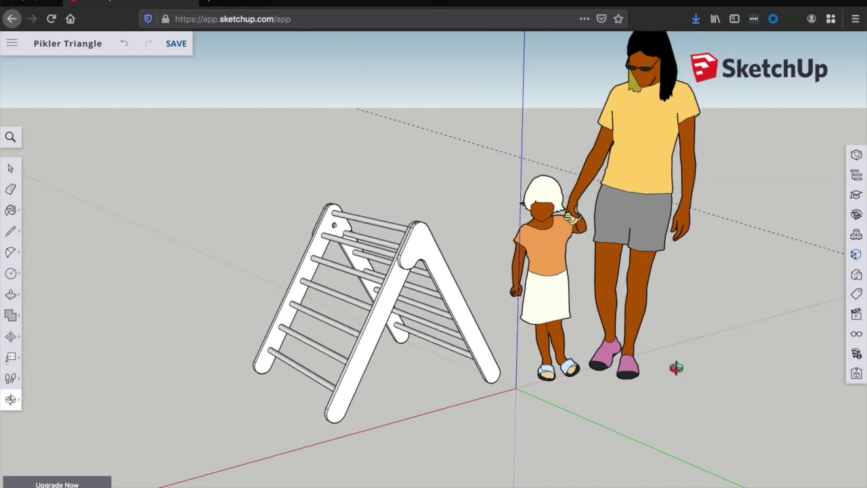
{"action": "key", "text": "h"}
{"action": "left_click_drag", "start_coordinate": [699, 363], "coordinate": [508, 274]}
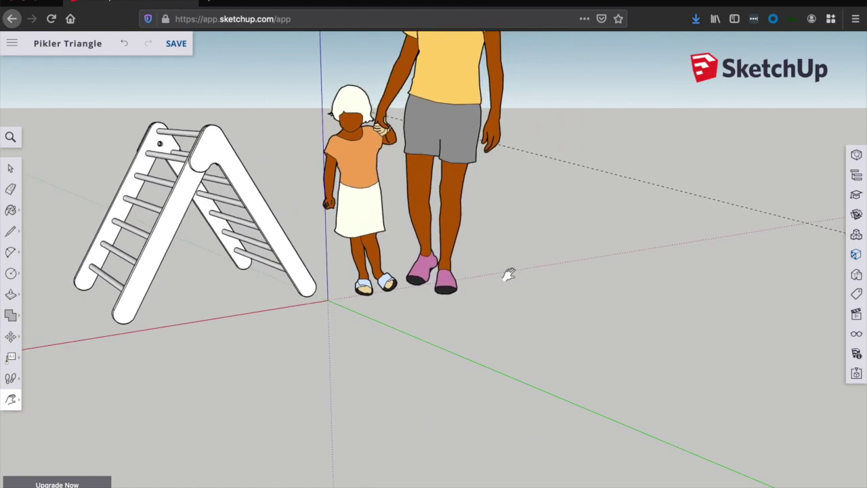
{"action": "left_click_drag", "start_coordinate": [598, 349], "coordinate": [494, 285]}
{"action": "left_click_drag", "start_coordinate": [628, 313], "coordinate": [518, 228]}
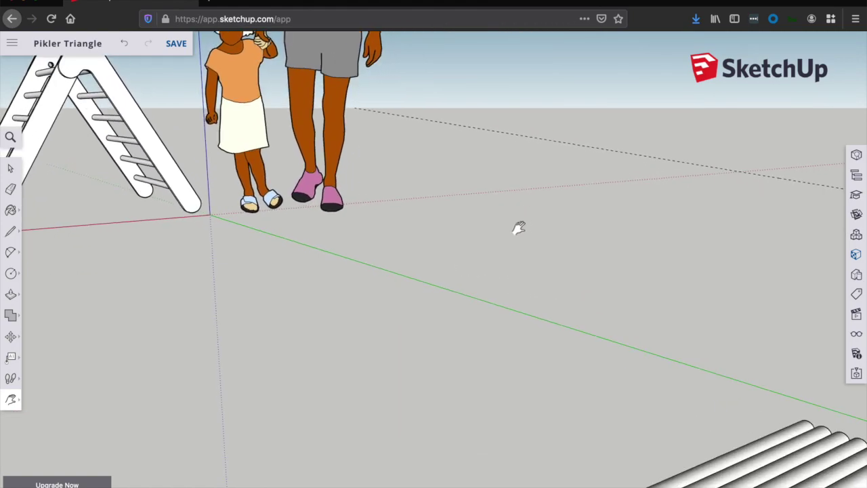
{"action": "left_click_drag", "start_coordinate": [630, 331], "coordinate": [508, 227]}
{"action": "scroll", "coordinate": [508, 245], "scroll_direction": "down", "scroll_amount": 2}
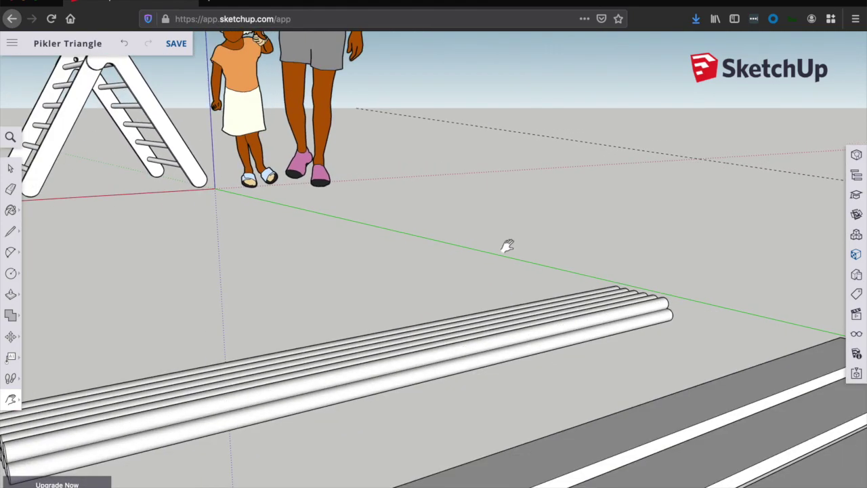
{"action": "scroll", "coordinate": [508, 246], "scroll_direction": "down", "scroll_amount": 3}
{"action": "key", "text": "o"}
{"action": "left_click_drag", "start_coordinate": [513, 304], "coordinate": [794, 358]}
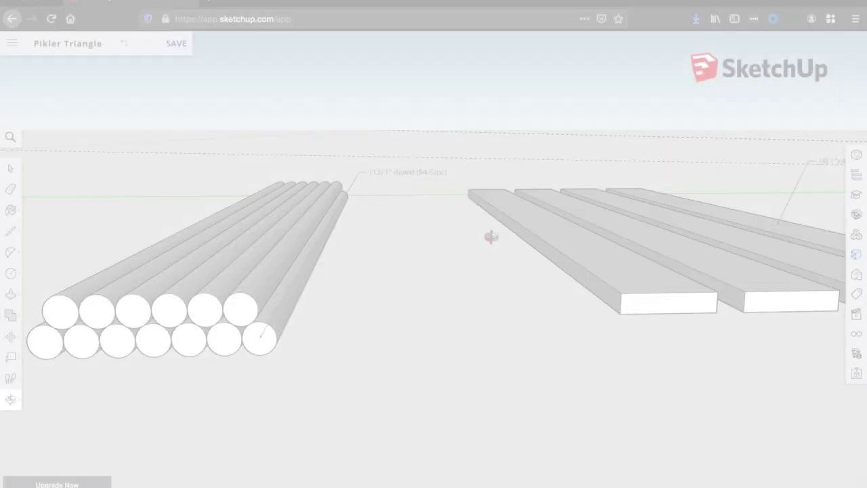
{"action": "left_click_drag", "start_coordinate": [490, 236], "coordinate": [474, 283]}
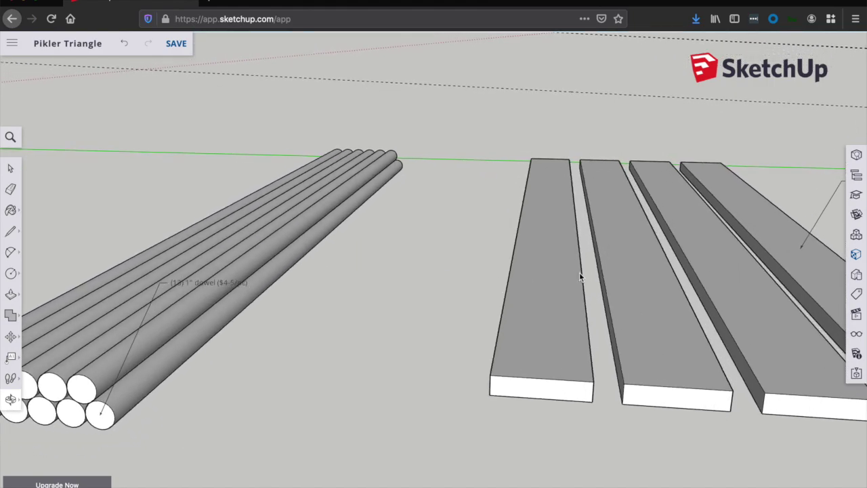
{"action": "middle_click_drag", "start_coordinate": [580, 271], "coordinate": [390, 260], "text": "shift"}
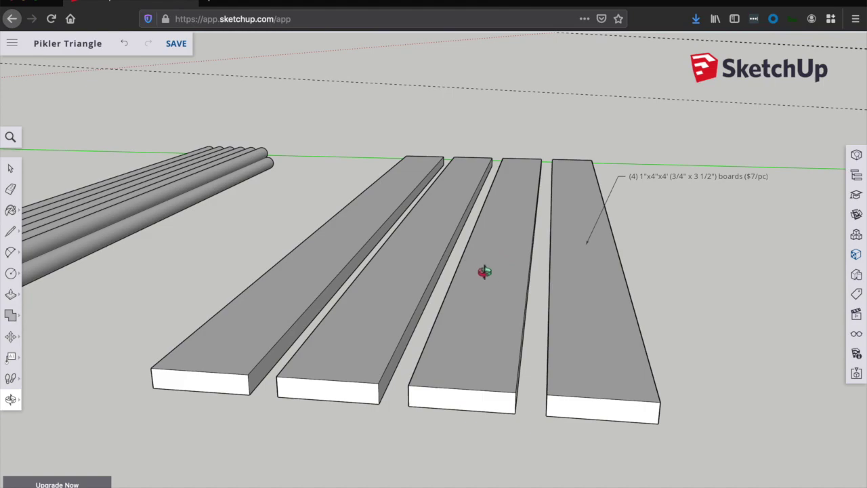
{"action": "left_click_drag", "start_coordinate": [484, 272], "coordinate": [549, 295]}
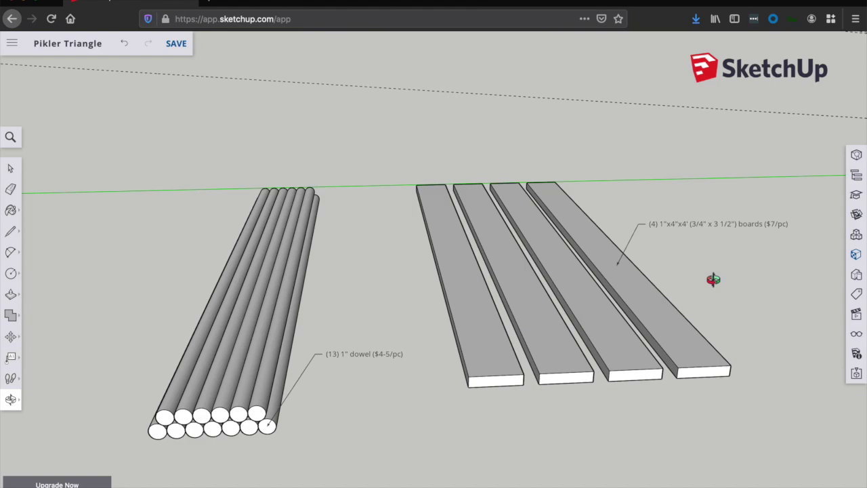
{"action": "middle_click_drag", "start_coordinate": [713, 279], "coordinate": [529, 364]}
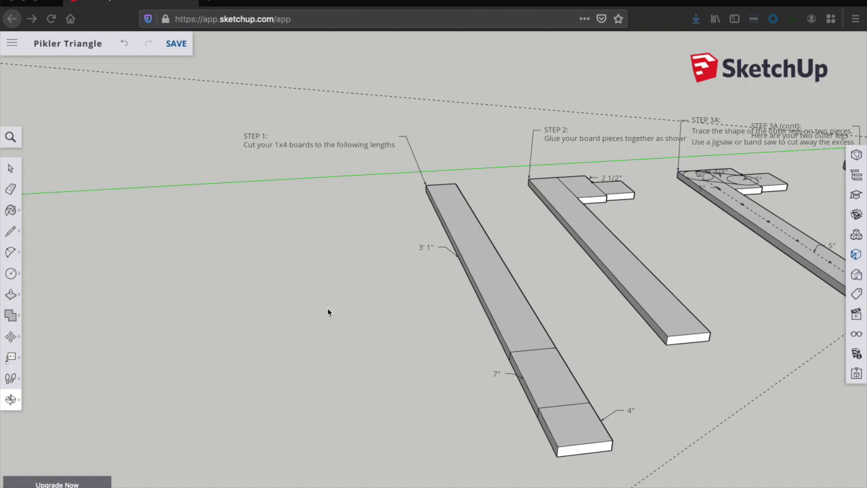
Examine the Step 1 board cut lengths and the Step 2 glue-up layout from several angles
{"action": "middle_click_drag", "start_coordinate": [351, 298], "coordinate": [350, 295]}
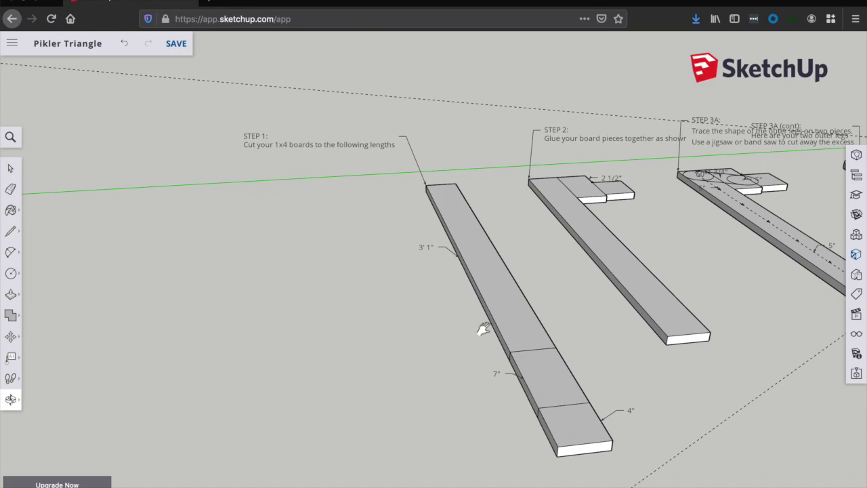
{"action": "left_click_drag", "start_coordinate": [483, 330], "coordinate": [555, 261], "text": "shift"}
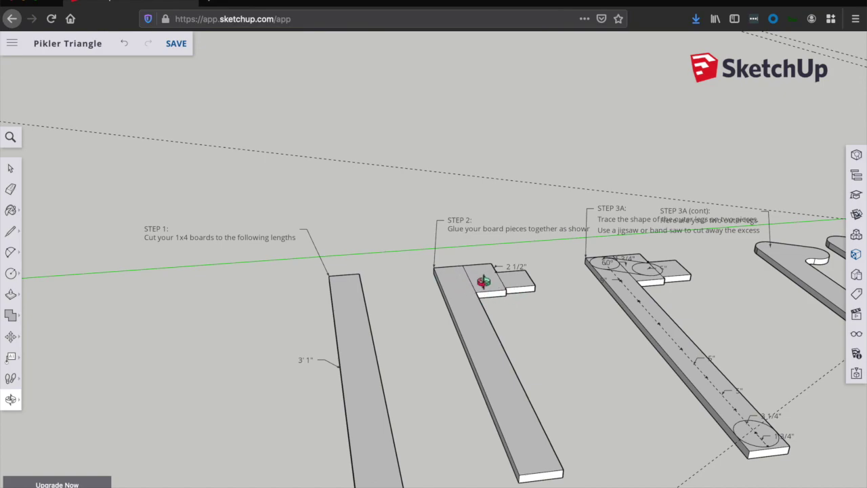
{"action": "scroll", "coordinate": [483, 282], "scroll_direction": "up", "scroll_amount": 5}
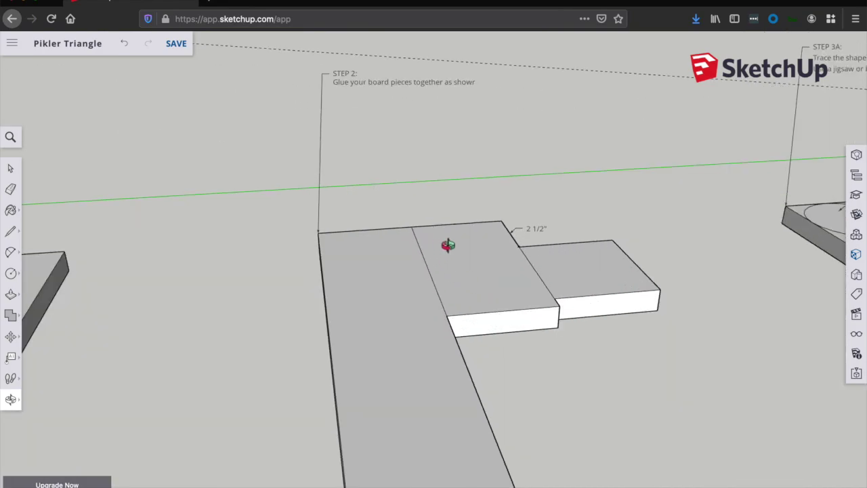
{"action": "left_click_drag", "start_coordinate": [448, 245], "coordinate": [352, 325]}
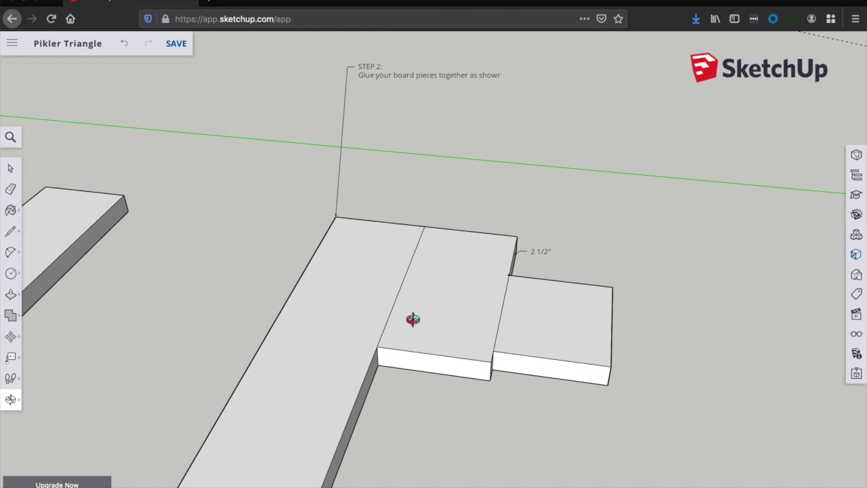
{"action": "left_click_drag", "start_coordinate": [451, 314], "coordinate": [595, 303]}
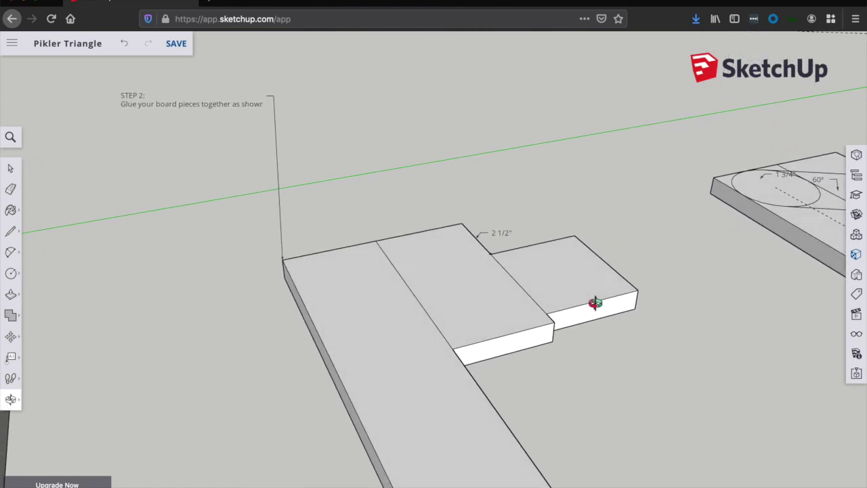
Examine the Step 3A outer-leg tracing on the glued board, with its circles, angle and spacing labels
{"action": "scroll", "coordinate": [594, 303], "scroll_direction": "up", "scroll_amount": 2}
{"action": "scroll", "coordinate": [660, 253], "scroll_direction": "down", "scroll_amount": 1}
{"action": "scroll", "coordinate": [681, 236], "scroll_direction": "up", "scroll_amount": 1}
{"action": "left_click_drag", "start_coordinate": [712, 221], "coordinate": [273, 359], "text": "shift"}
{"action": "left_click_drag", "start_coordinate": [546, 296], "coordinate": [205, 275], "text": "shift"}
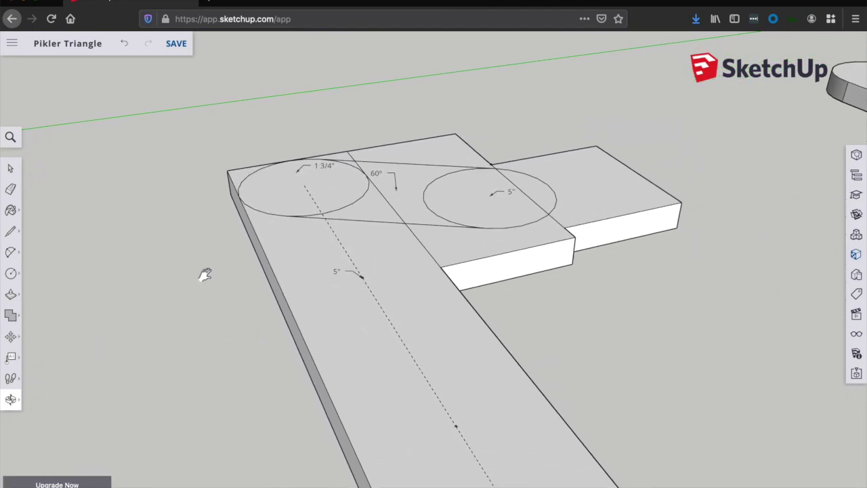
{"action": "scroll", "coordinate": [205, 274], "scroll_direction": "down", "scroll_amount": 3}
{"action": "scroll", "coordinate": [372, 258], "scroll_direction": "up", "scroll_amount": 2}
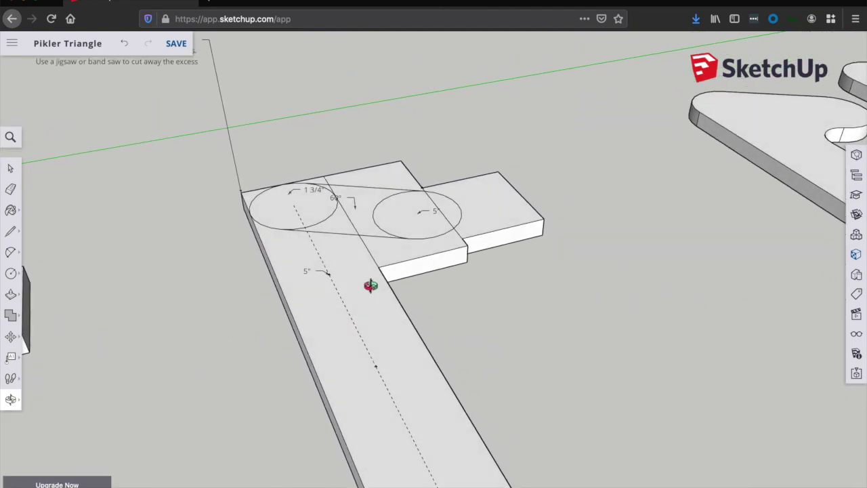
{"action": "scroll", "coordinate": [371, 285], "scroll_direction": "down", "scroll_amount": 2}
{"action": "scroll", "coordinate": [366, 319], "scroll_direction": "up", "scroll_amount": 3}
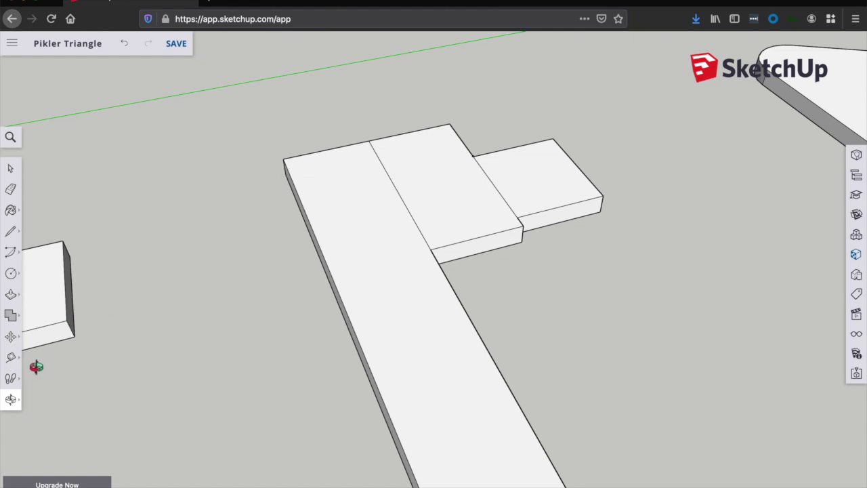
Place a guide 1 3/4" in from the Step 3A board's head edge and draw a circle centred on it, reaching that edge
{"action": "left_click", "coordinate": [11, 357]}
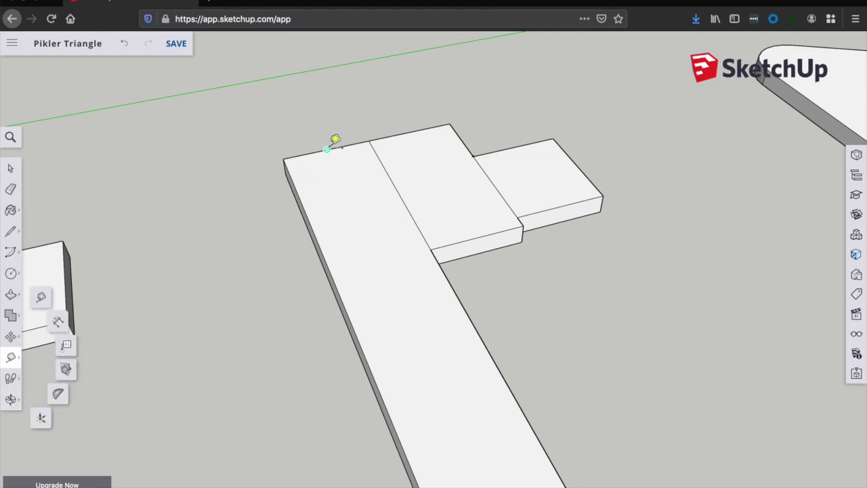
{"action": "left_click", "coordinate": [327, 149]}
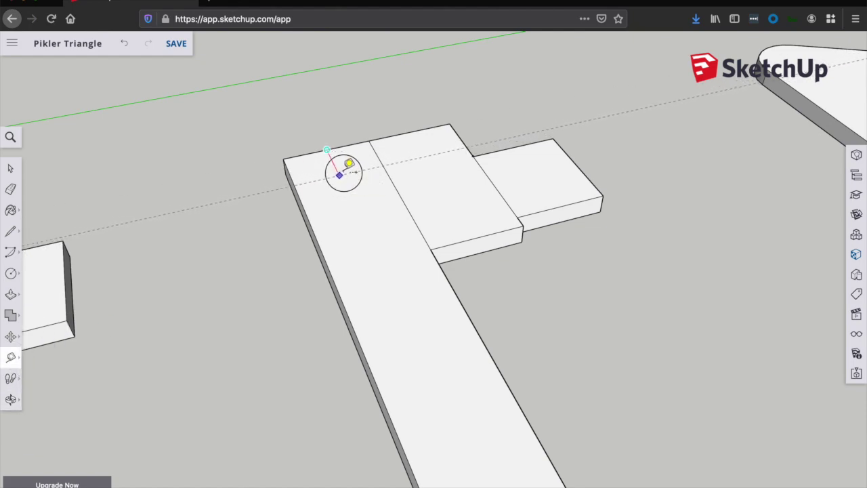
{"action": "left_click", "coordinate": [343, 169]}
{"action": "key", "text": "c"}
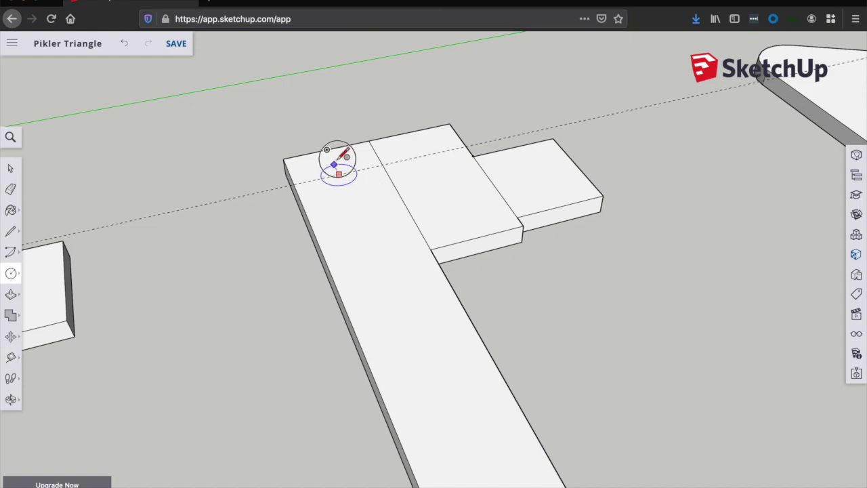
{"action": "left_click", "coordinate": [336, 168]}
{"action": "left_click", "coordinate": [329, 145]}
Mark guide points every 5" along the long board's centreline, from the head circle's centre to the foot end
{"action": "key", "text": "z"}
{"action": "scroll", "coordinate": [344, 168], "scroll_direction": "up", "scroll_amount": 2}
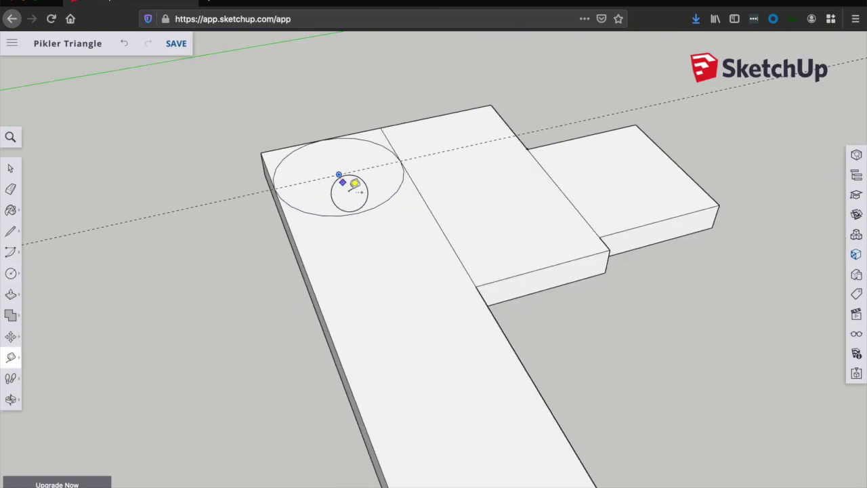
{"action": "left_click", "coordinate": [339, 174]}
{"action": "middle_click_drag", "start_coordinate": [410, 303], "coordinate": [347, 211], "text": "shift"}
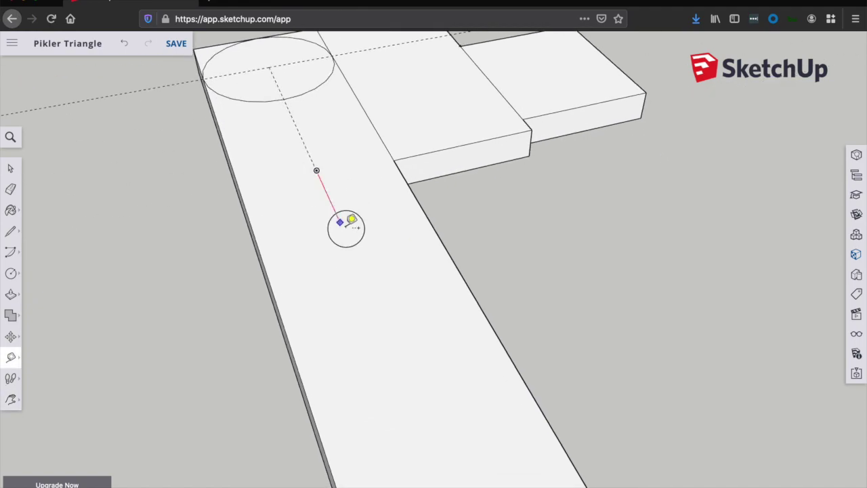
{"action": "left_click", "coordinate": [386, 324]}
{"action": "scroll", "coordinate": [413, 366], "scroll_direction": "down", "scroll_amount": 3}
{"action": "middle_click_drag", "start_coordinate": [393, 344], "coordinate": [332, 250], "text": "shift"}
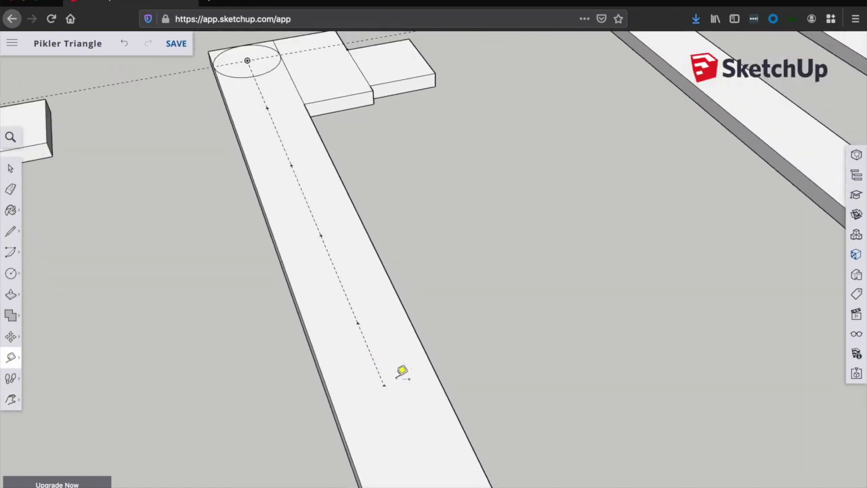
{"action": "middle_click_drag", "start_coordinate": [433, 369], "coordinate": [345, 208], "text": "shift"}
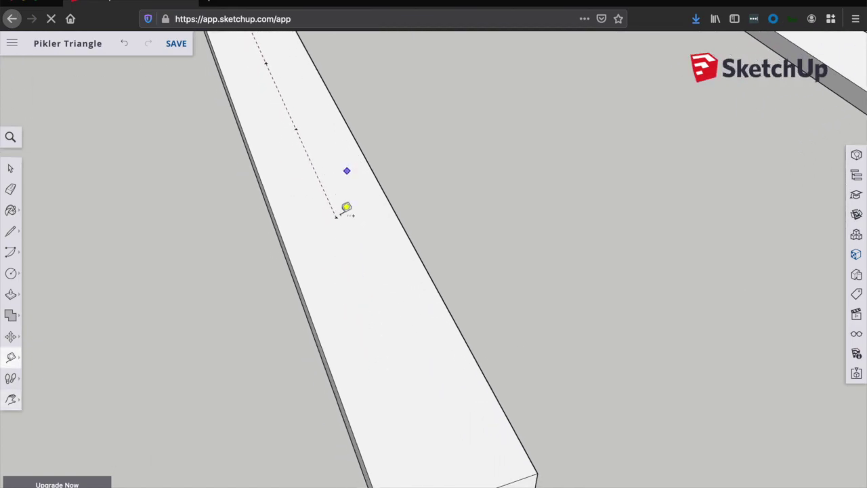
{"action": "left_click", "coordinate": [389, 332]}
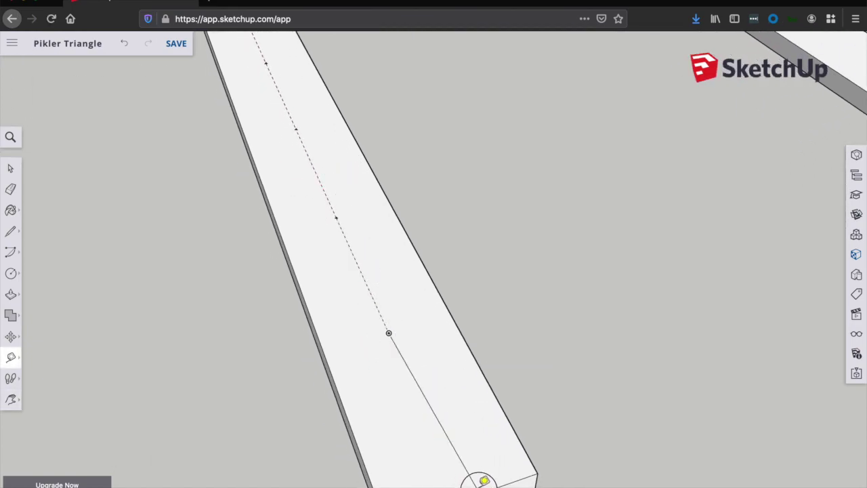
{"action": "middle_click_drag", "start_coordinate": [417, 349], "coordinate": [434, 389], "text": "shift"}
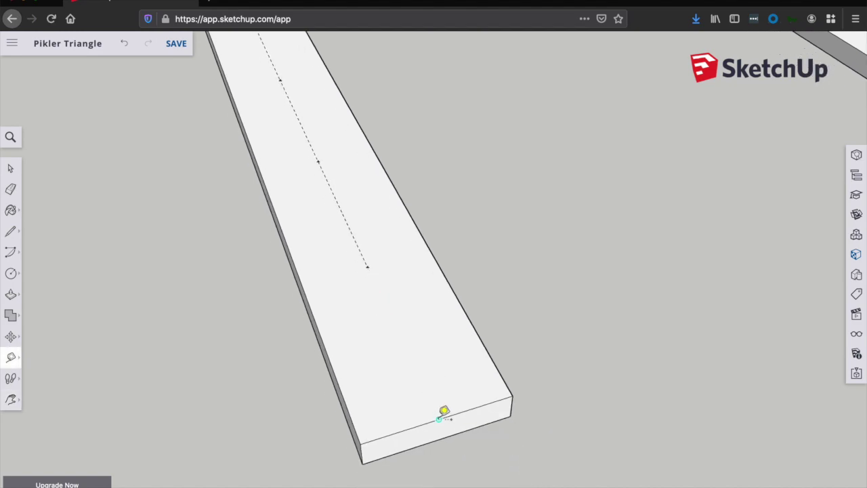
{"action": "left_click", "coordinate": [368, 266]}
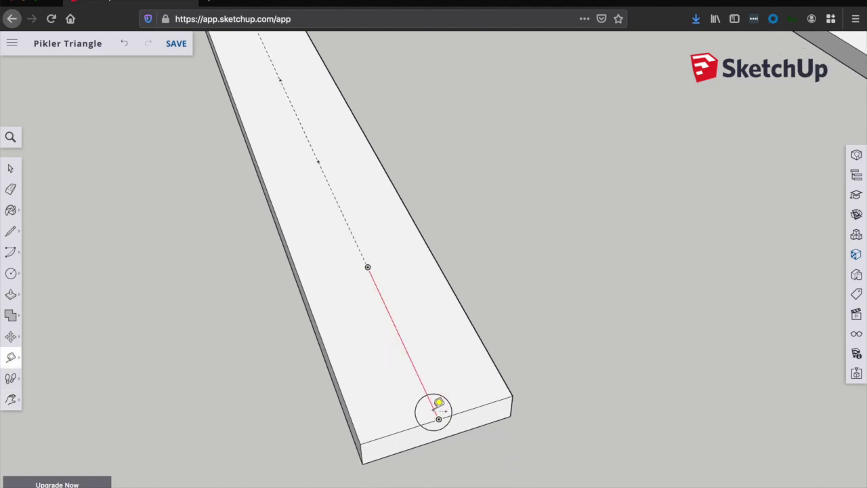
{"action": "scroll", "coordinate": [435, 405], "scroll_direction": "up", "scroll_amount": 3}
Place a guide point 1 3/4" back from the last centreline mark and draw a foot circle centred on it, reaching the board's side
{"action": "left_click", "coordinate": [438, 415]}
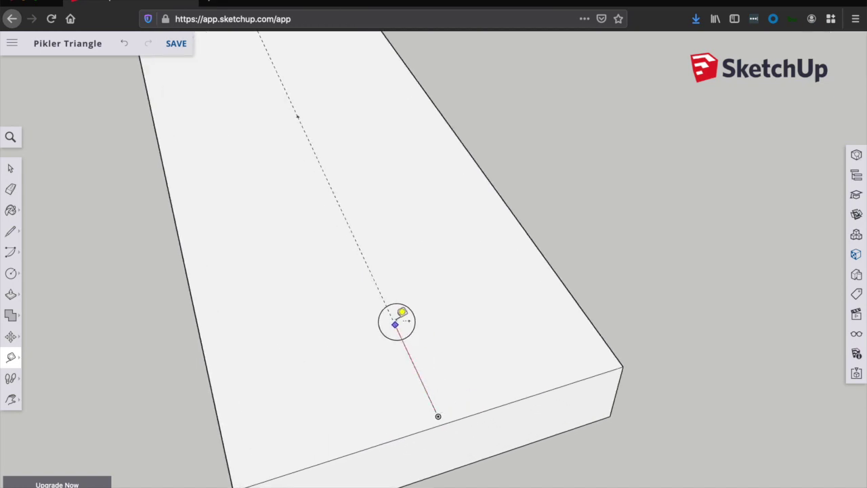
{"action": "left_click", "coordinate": [377, 285]}
{"action": "key", "text": "c"}
{"action": "left_click", "coordinate": [374, 281]}
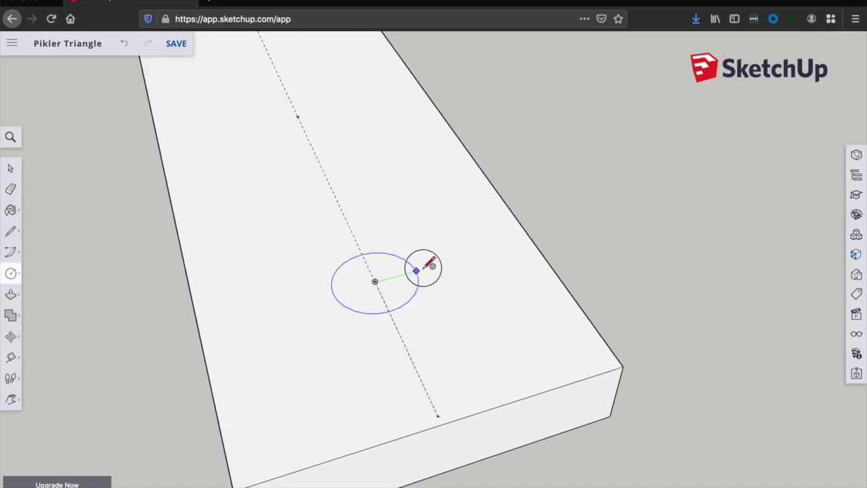
{"action": "left_click", "coordinate": [532, 236]}
{"action": "scroll", "coordinate": [363, 240], "scroll_direction": "down", "scroll_amount": 3}
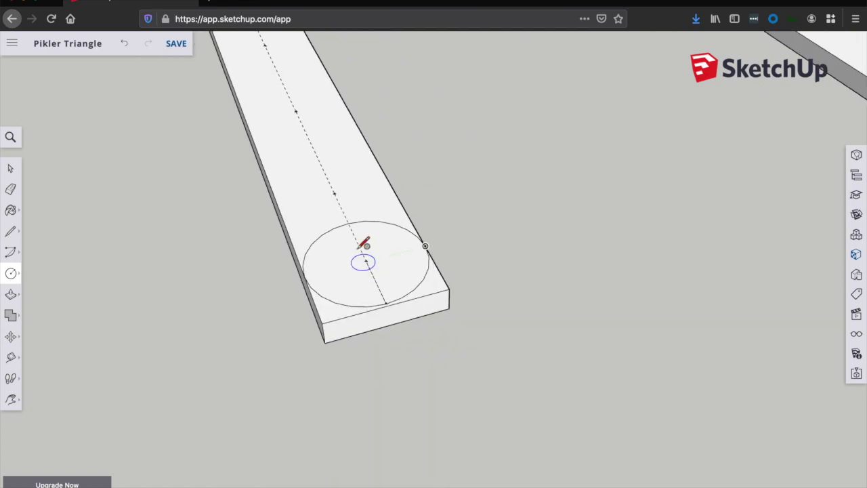
Add two protractor guides at 60° to the centreline, through the head circle's centre and the first 5" mark, crossing on the glued pieces
{"action": "middle_click_drag", "start_coordinate": [364, 240], "coordinate": [377, 325], "text": "shift"}
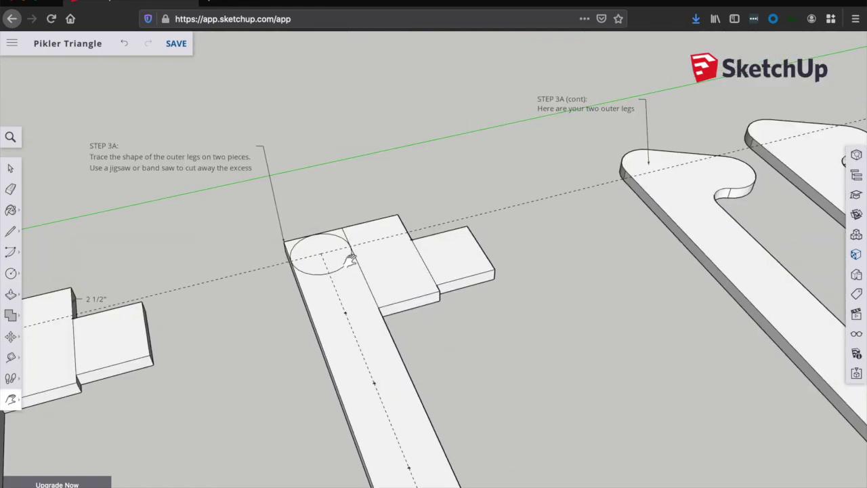
{"action": "scroll", "coordinate": [300, 286], "scroll_direction": "up", "scroll_amount": 3}
{"action": "scroll", "coordinate": [300, 287], "scroll_direction": "up", "scroll_amount": 3}
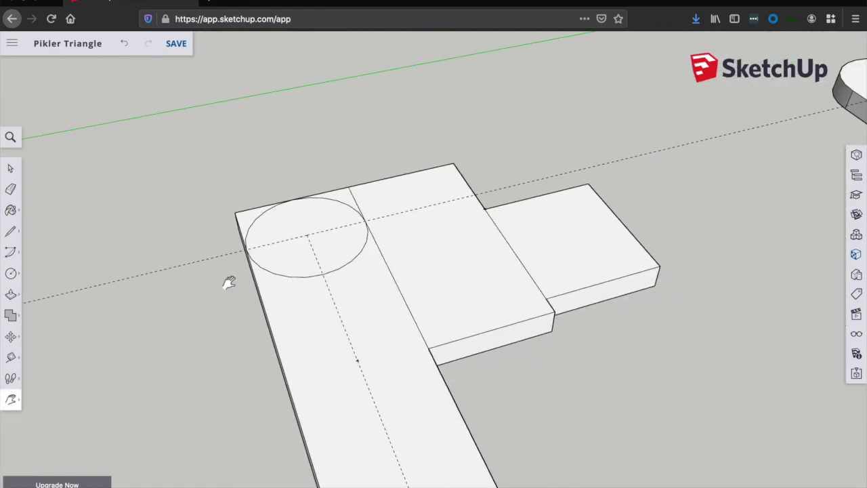
{"action": "left_click", "coordinate": [11, 357]}
{"action": "left_click", "coordinate": [64, 388]}
{"action": "left_click", "coordinate": [306, 234]}
{"action": "left_click", "coordinate": [423, 248]}
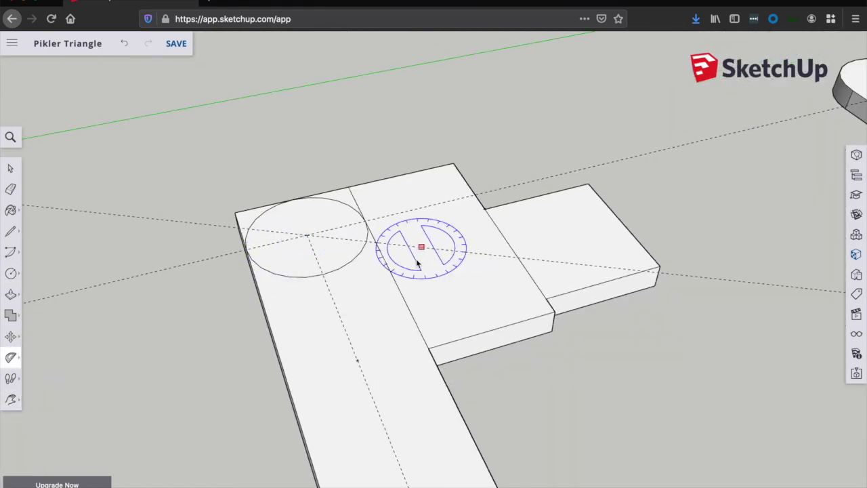
{"action": "left_click", "coordinate": [357, 360]}
{"action": "left_click", "coordinate": [338, 313]}
{"action": "left_click", "coordinate": [477, 256]}
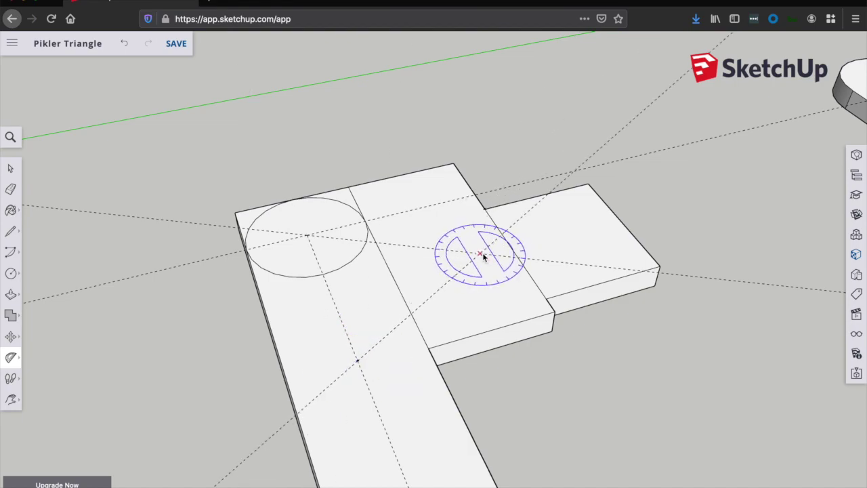
Draw a circle centred on the crossing of the two guides on the glued pieces, about the size of the head circle
{"action": "key", "text": "c"}
{"action": "left_click", "coordinate": [480, 252]}
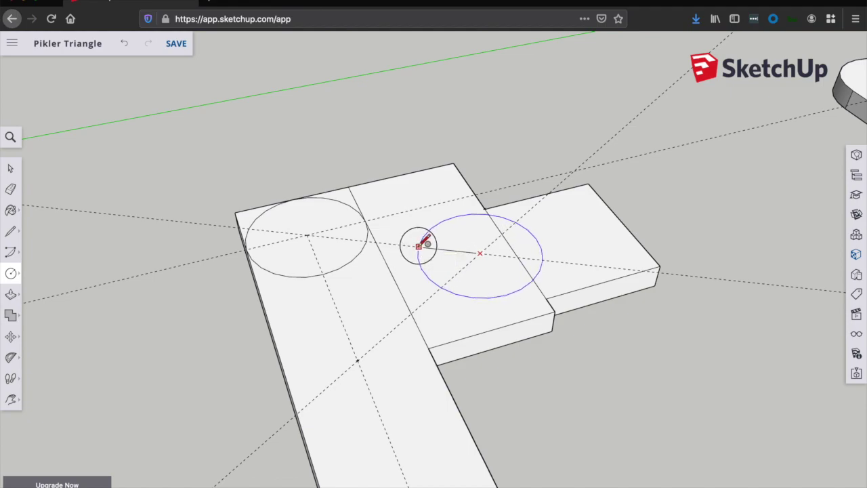
{"action": "left_click", "coordinate": [422, 246]}
Join the head circle and the second circle with two tangent lines, one along each side of the pair
{"action": "scroll", "coordinate": [483, 227], "scroll_direction": "up", "scroll_amount": 3}
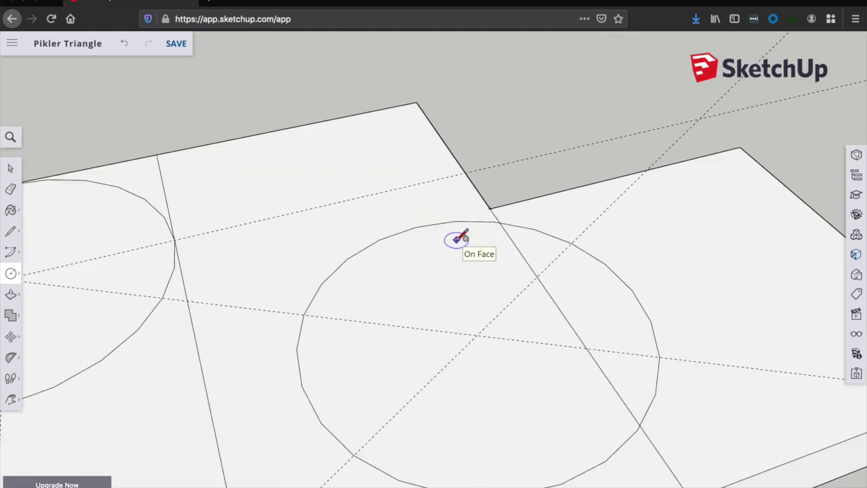
{"action": "scroll", "coordinate": [455, 239], "scroll_direction": "down", "scroll_amount": 3}
{"action": "key", "text": "l"}
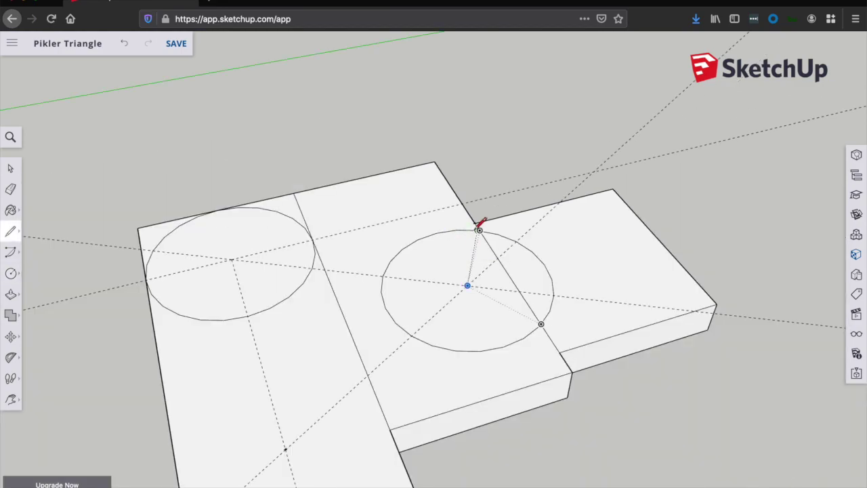
{"action": "left_click", "coordinate": [455, 350]}
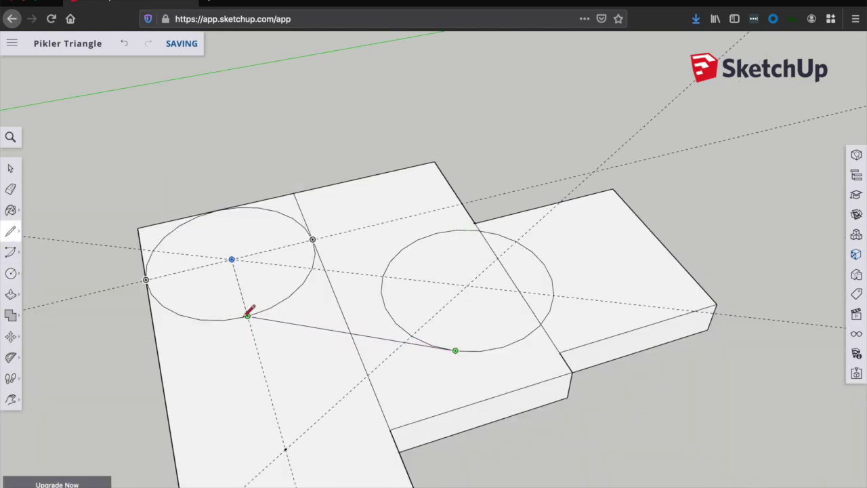
{"action": "left_click", "coordinate": [201, 319]}
{"action": "key", "text": "Escape"}
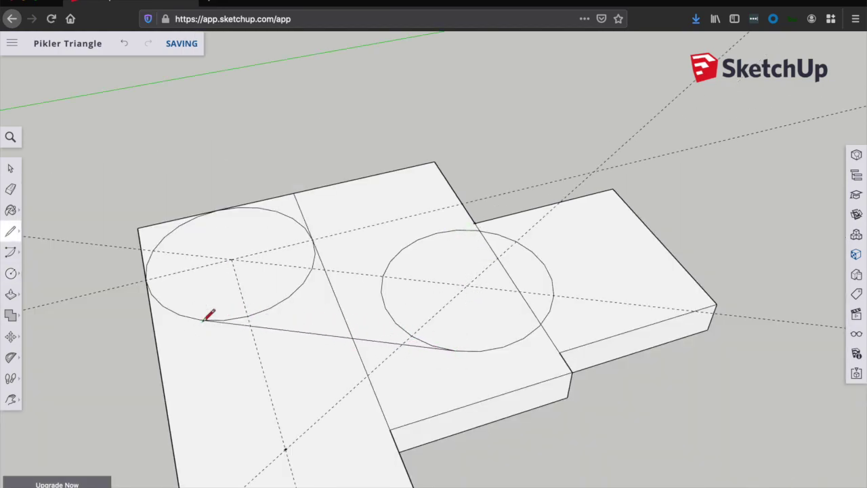
{"action": "left_click", "coordinate": [258, 208]}
{"action": "scroll", "coordinate": [483, 228], "scroll_direction": "up", "scroll_amount": 4}
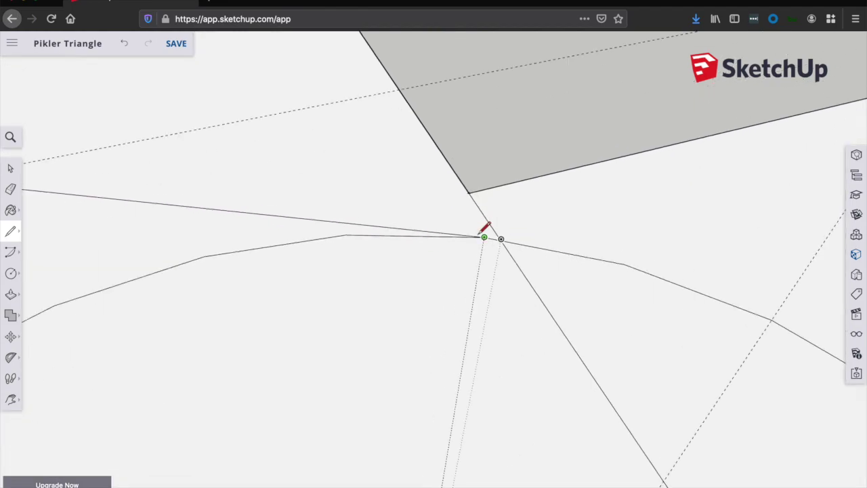
{"action": "left_click", "coordinate": [481, 230]}
Add a protractor guide through the head circle's centre, angled between the centreline and the existing 60° guide towards the inside corner
{"action": "scroll", "coordinate": [486, 234], "scroll_direction": "down", "scroll_amount": 2}
{"action": "scroll", "coordinate": [486, 261], "scroll_direction": "down", "scroll_amount": 5}
{"action": "key", "text": "o"}
{"action": "left_click_drag", "start_coordinate": [493, 333], "coordinate": [481, 357]}
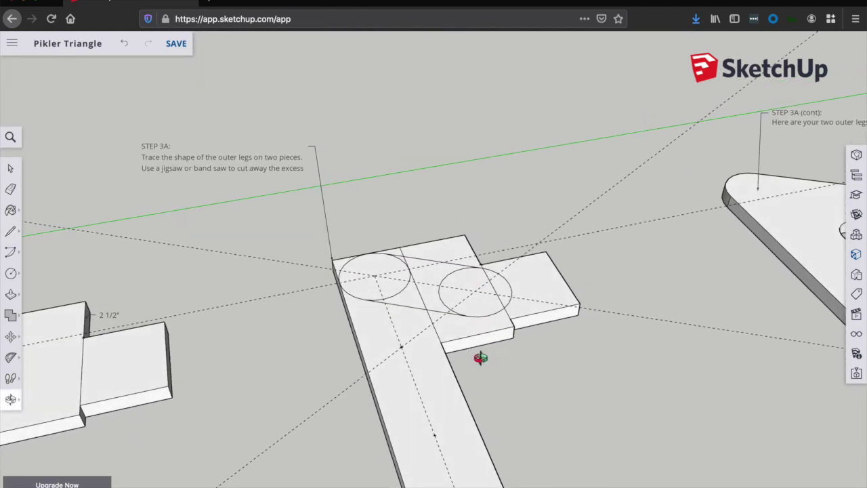
{"action": "scroll", "coordinate": [468, 332], "scroll_direction": "up", "scroll_amount": 5}
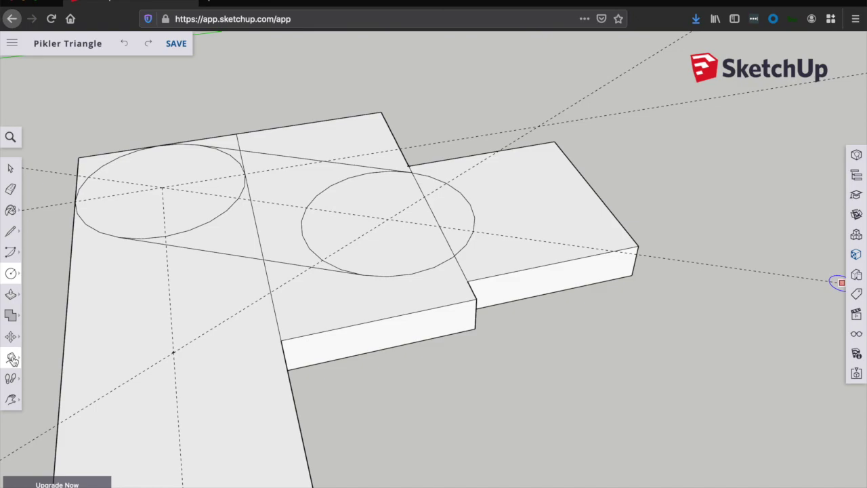
{"action": "mouse_move", "coordinate": [12, 359]}
{"action": "left_click", "coordinate": [57, 393]}
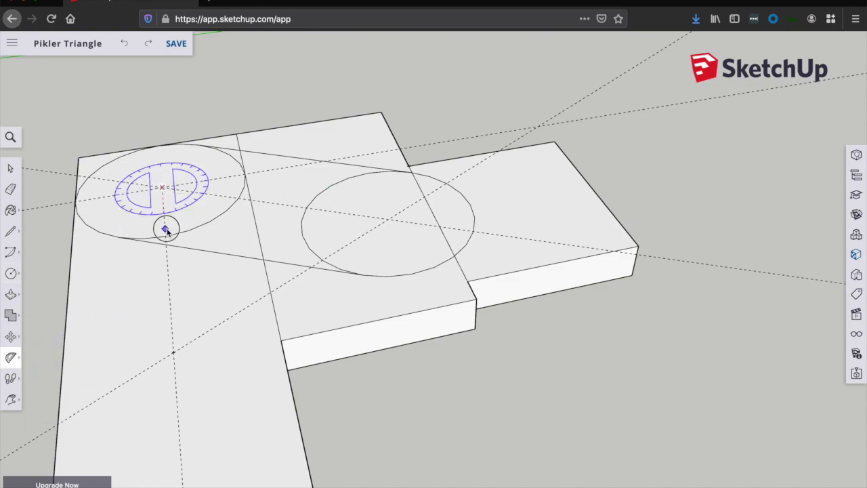
{"action": "left_click", "coordinate": [166, 229]}
{"action": "left_click", "coordinate": [245, 249]}
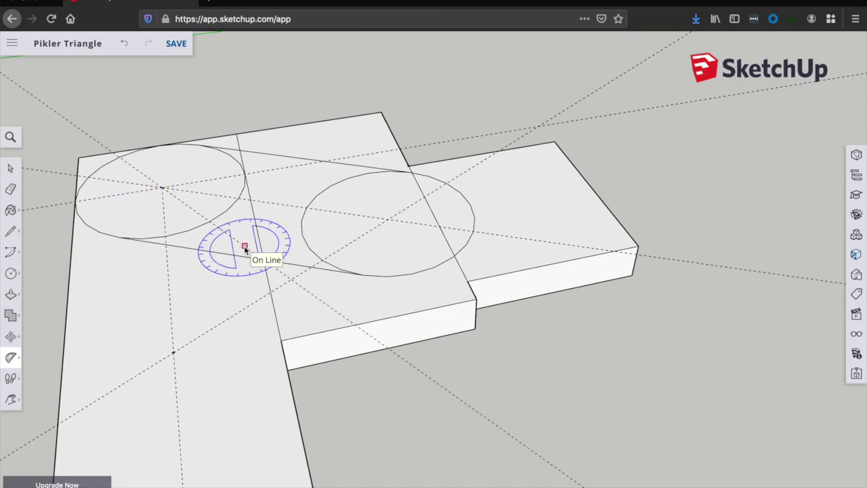
Place a guide point on the new angled guide near the inside corner and draw a smaller circle centred on it
{"action": "key", "text": "t"}
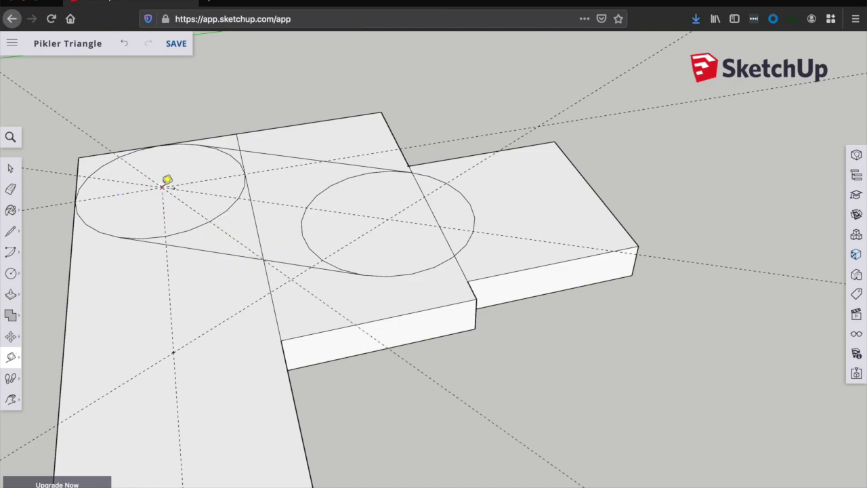
{"action": "left_click", "coordinate": [163, 186]}
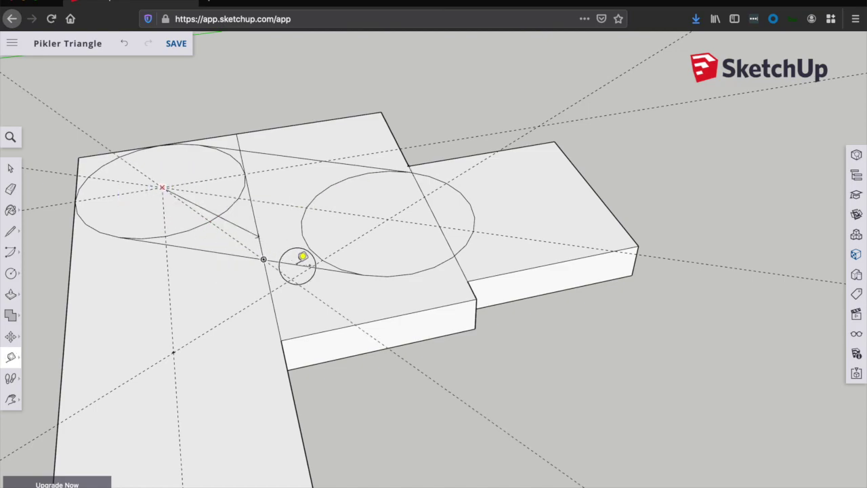
{"action": "left_click", "coordinate": [320, 299]}
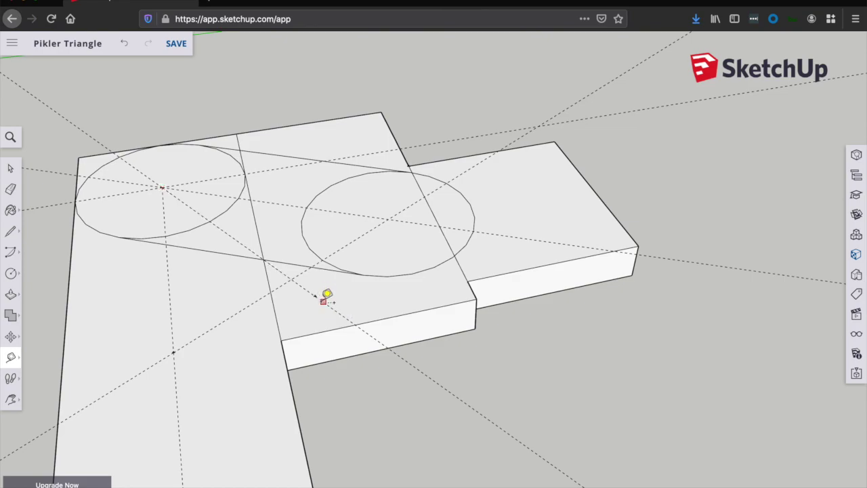
{"action": "key", "text": "c"}
{"action": "left_click", "coordinate": [315, 295]}
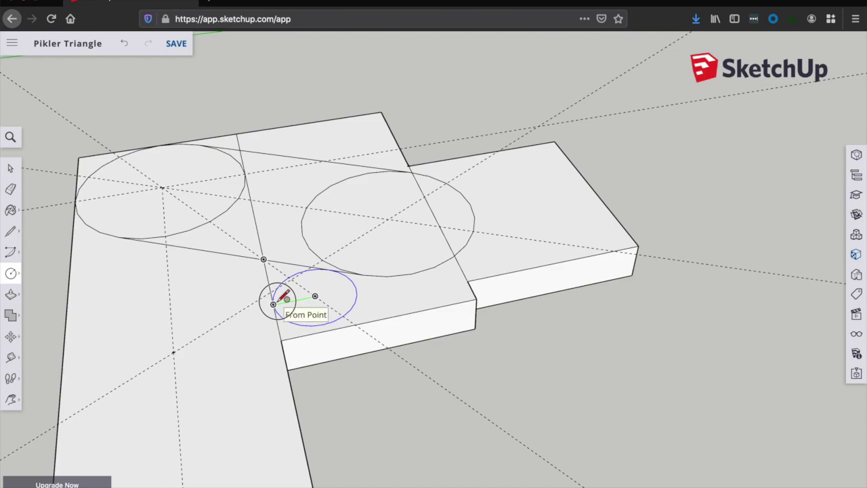
{"action": "left_click", "coordinate": [285, 297]}
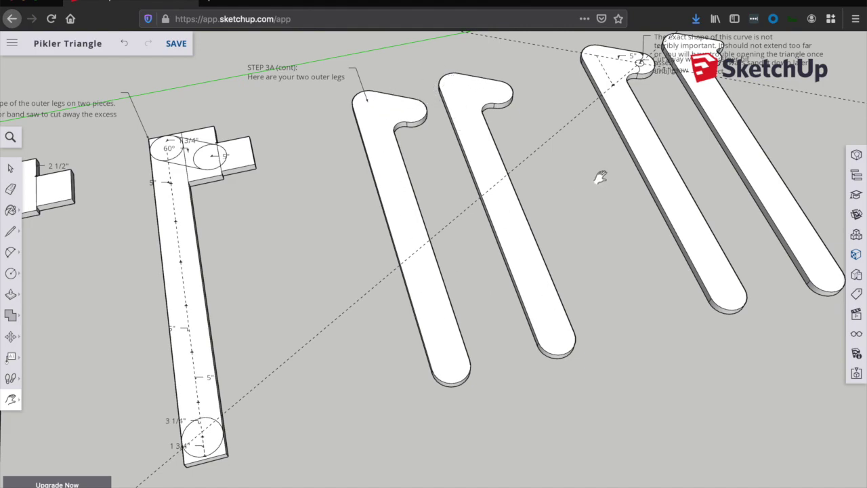
Draw a small circle at the guide crossing on the Step 3B inner leg's head and cut it through as a round hole
{"action": "left_click_drag", "start_coordinate": [561, 202], "coordinate": [455, 260]}
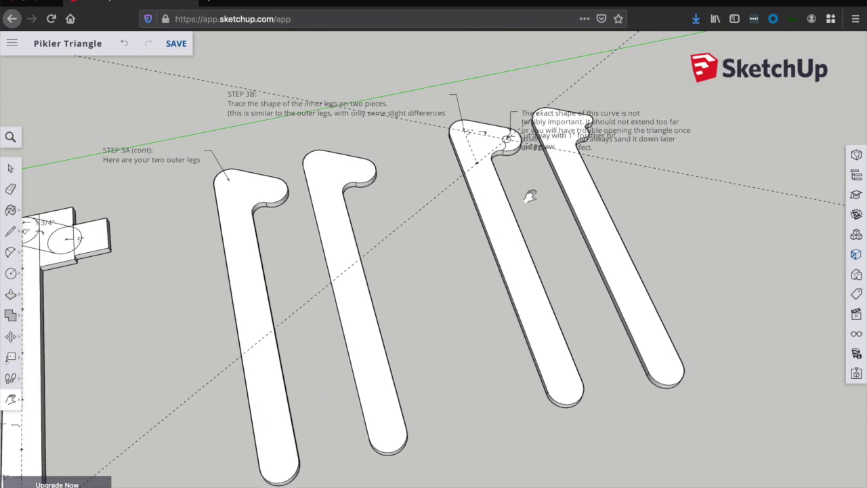
{"action": "left_click_drag", "start_coordinate": [526, 193], "coordinate": [509, 190]}
{"action": "scroll", "coordinate": [532, 173], "scroll_direction": "up", "scroll_amount": 5}
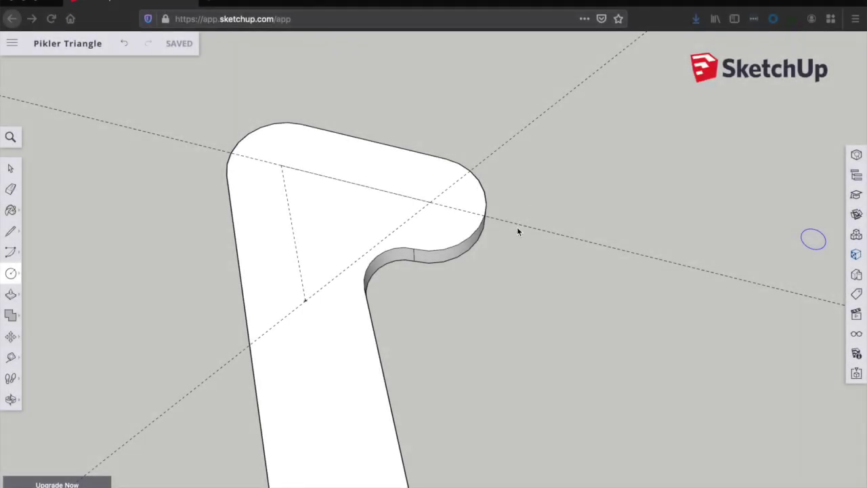
{"action": "left_click", "coordinate": [430, 202]}
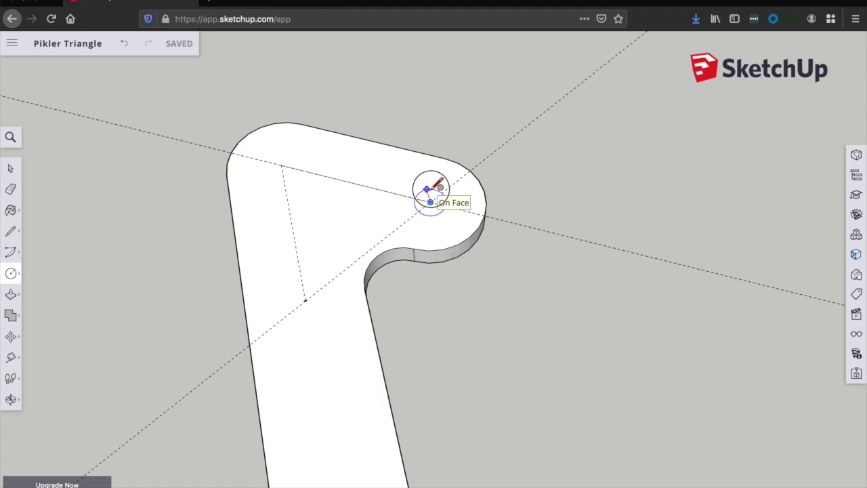
{"action": "left_click", "coordinate": [440, 193]}
{"action": "key", "text": "p"}
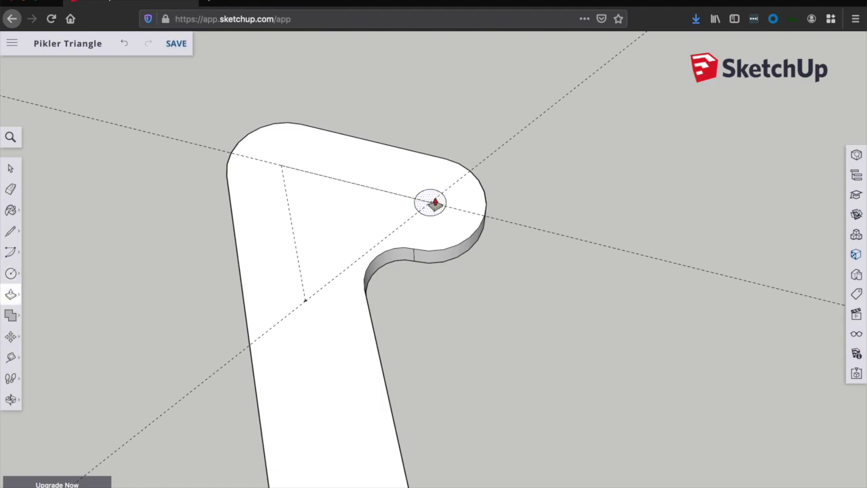
{"action": "double_click", "coordinate": [433, 226]}
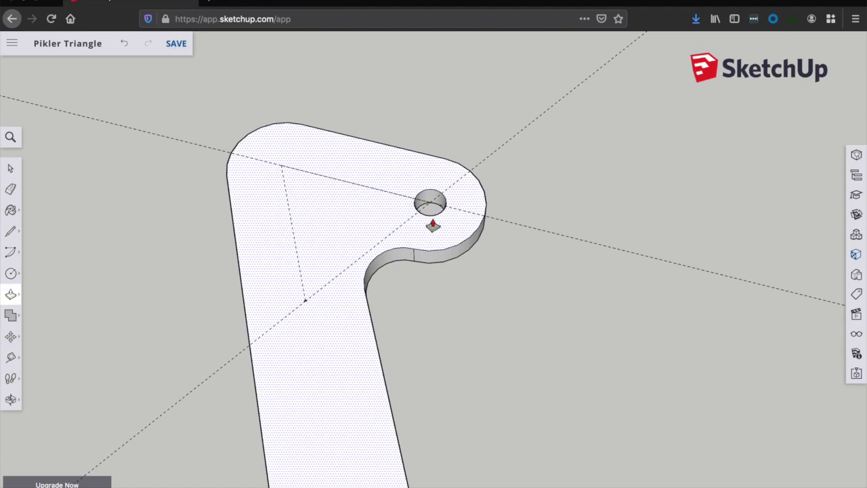
{"action": "middle_click_drag", "start_coordinate": [440, 180], "coordinate": [434, 229]}
{"action": "scroll", "coordinate": [425, 183], "scroll_direction": "up", "scroll_amount": 2}
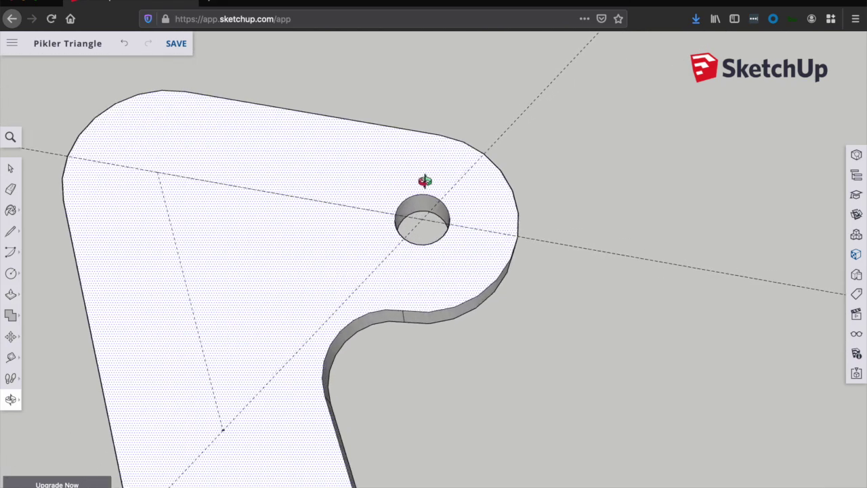
Draw two curved arcs on the inner leg's head, from the hole's rim to the upper edge and to the lower inside curve
{"action": "key", "text": "space"}
{"action": "left_click", "coordinate": [506, 156]}
{"action": "scroll", "coordinate": [413, 161], "scroll_direction": "up", "scroll_amount": 3}
{"action": "left_click", "coordinate": [12, 253]}
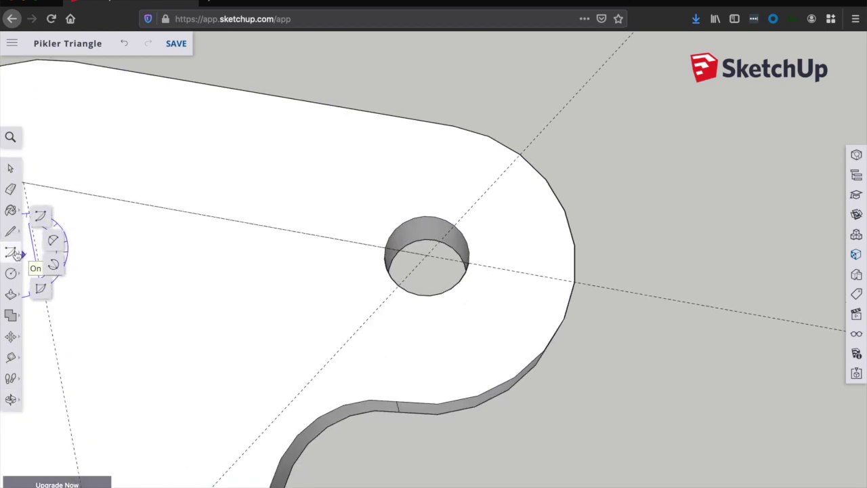
{"action": "left_click", "coordinate": [54, 244]}
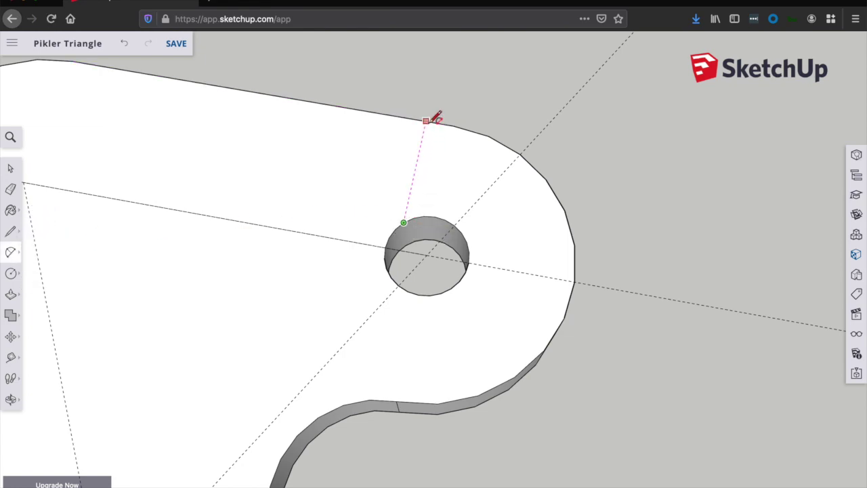
{"action": "left_click", "coordinate": [452, 166]}
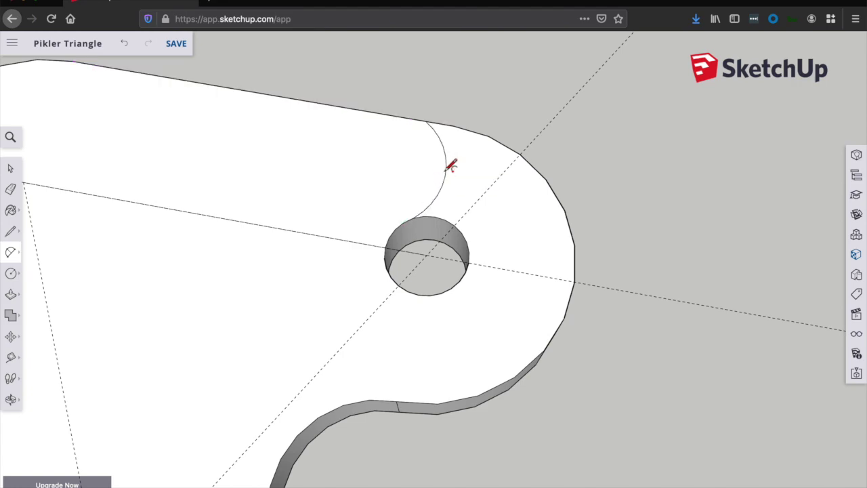
{"action": "left_click", "coordinate": [391, 277]}
{"action": "left_click", "coordinate": [356, 402]}
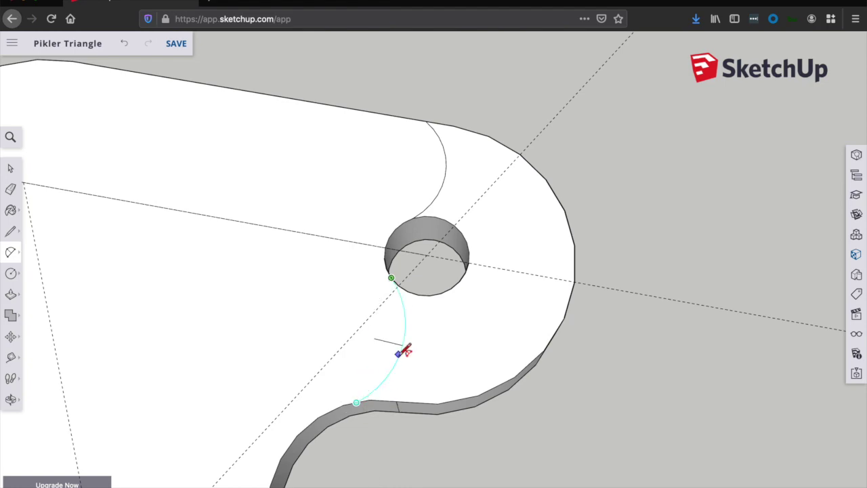
{"action": "left_click", "coordinate": [404, 350]}
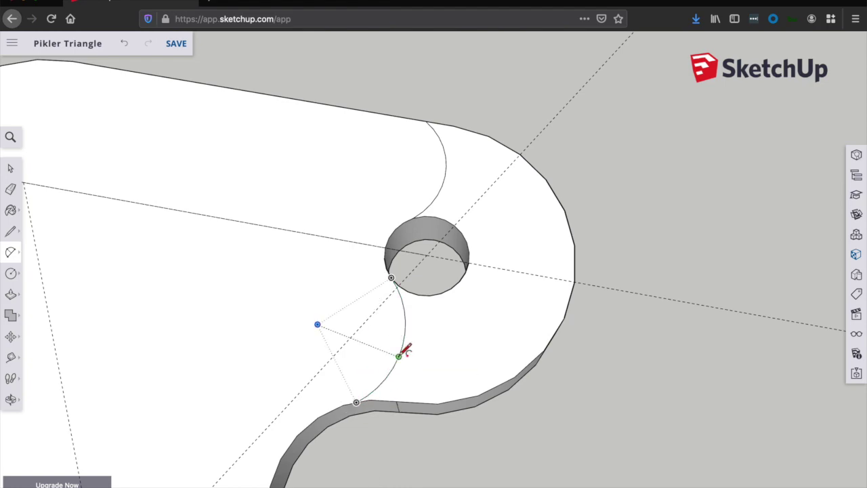
Cut away the rounded tip outside the arcs and hole, and delete its leftover face and edges
{"action": "key", "text": "p"}
{"action": "left_click", "coordinate": [490, 326]}
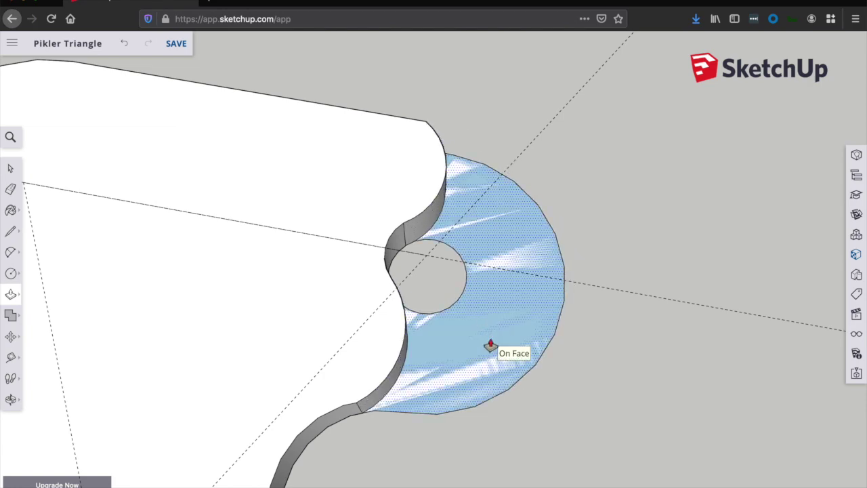
{"action": "key", "text": "space"}
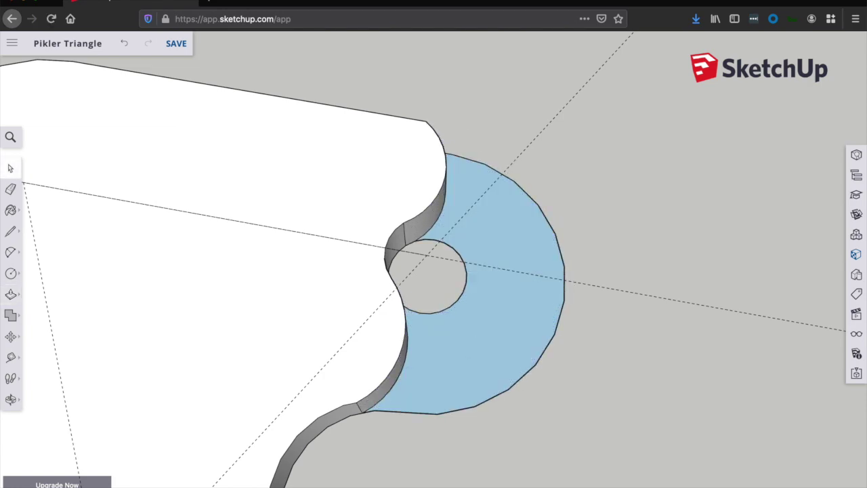
{"action": "key", "text": "Delete"}
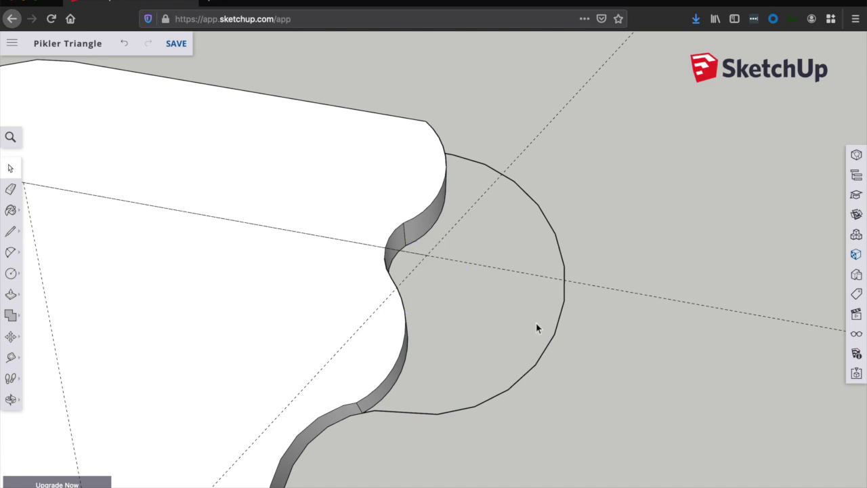
{"action": "key", "text": "Delete"}
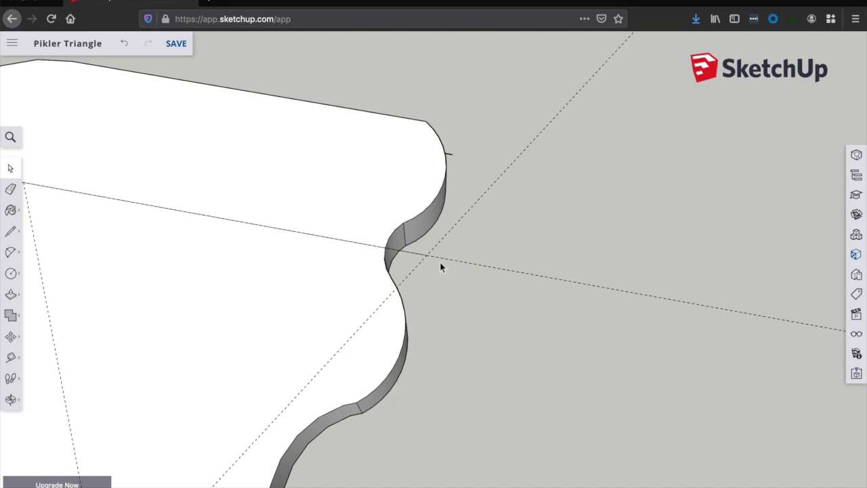
{"action": "left_click", "coordinate": [450, 155]}
{"action": "key", "text": "Delete"}
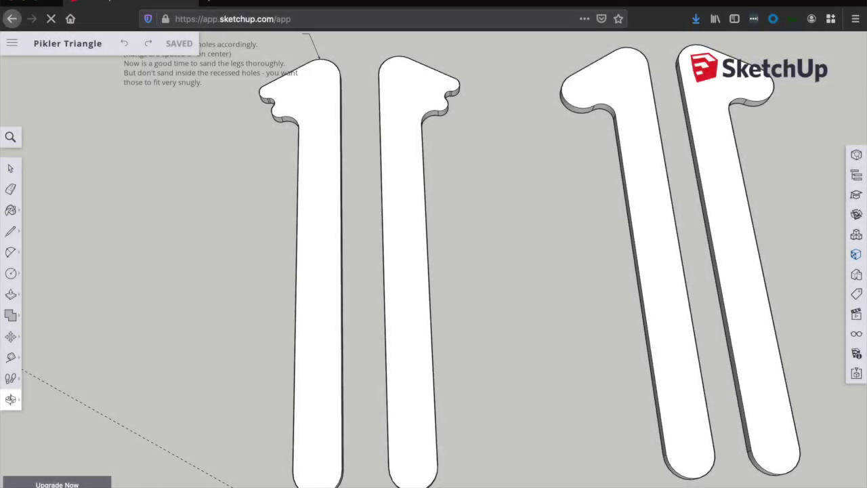
Mark guide points every 5" along the first notched inner leg's centreline, starting from the centre of its rounded head
{"action": "key", "text": "t"}
{"action": "left_click", "coordinate": [320, 75]}
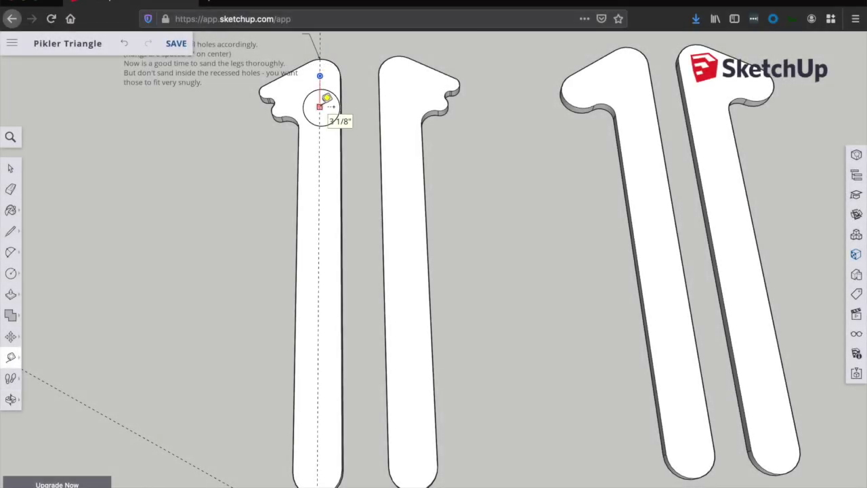
{"action": "left_click", "coordinate": [320, 126]}
{"action": "left_click", "coordinate": [319, 126]}
{"action": "left_click", "coordinate": [319, 180]}
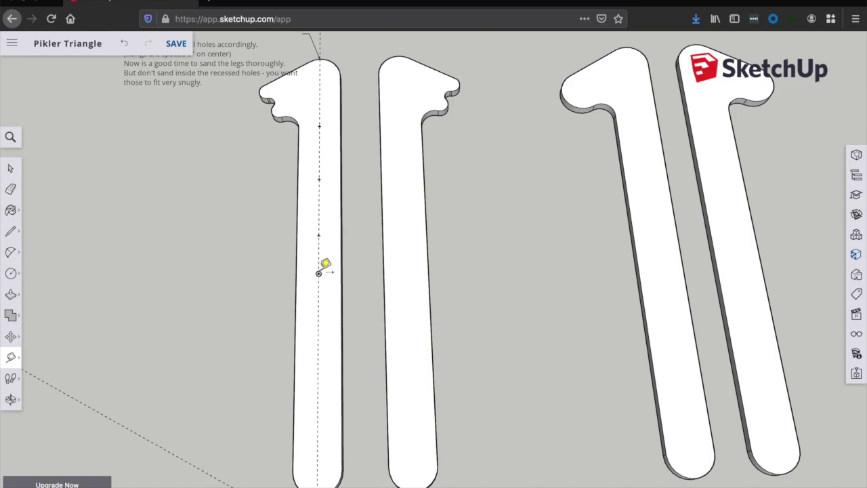
{"action": "left_click", "coordinate": [318, 357]}
Mark guide points every 5" along the second notched inner leg's centreline from its head centre, and run a guide line through them
{"action": "left_click", "coordinate": [399, 73]}
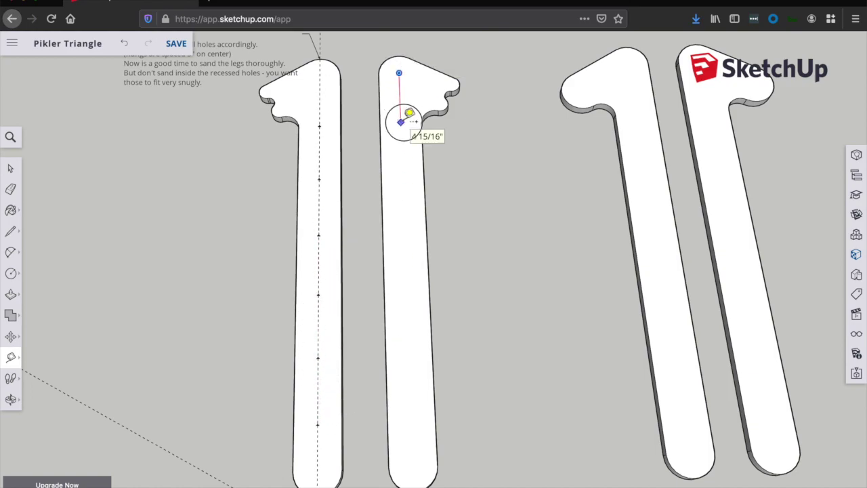
{"action": "left_click", "coordinate": [400, 123]}
{"action": "left_click", "coordinate": [400, 124]}
{"action": "left_click", "coordinate": [402, 176]}
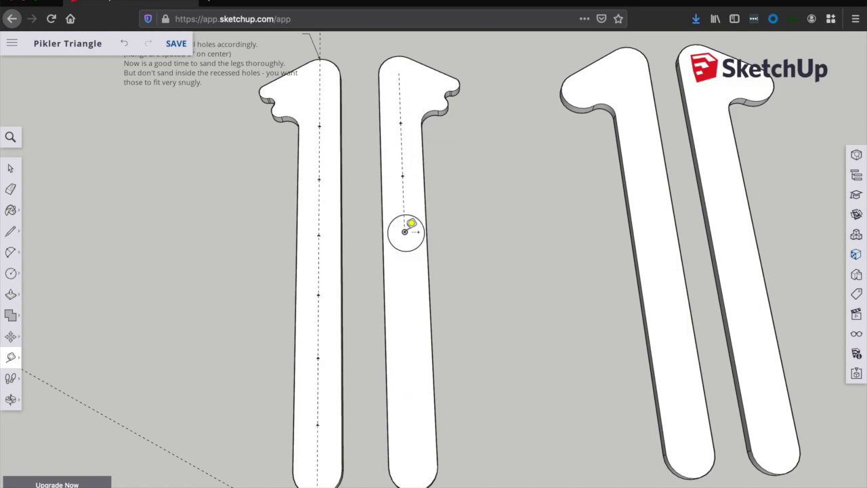
{"action": "left_click", "coordinate": [404, 232]}
{"action": "left_click", "coordinate": [404, 231]}
{"action": "left_click", "coordinate": [407, 290]}
{"action": "left_click", "coordinate": [404, 232]}
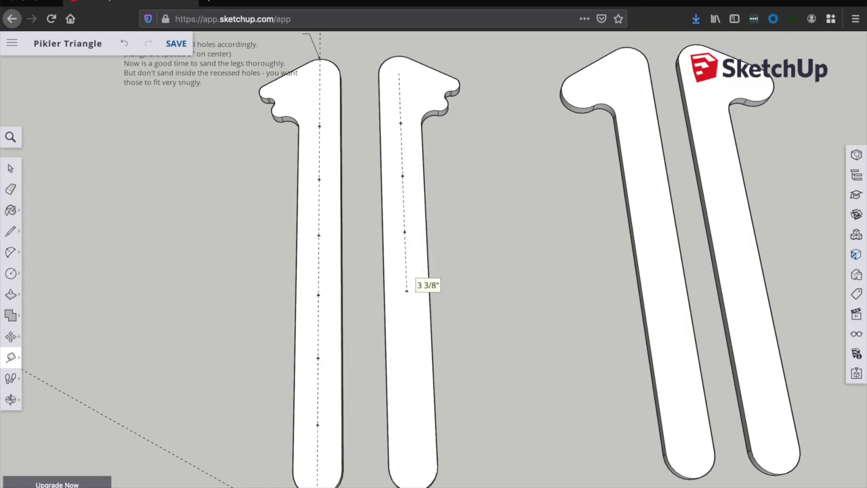
{"action": "left_click", "coordinate": [411, 411]}
{"action": "left_click", "coordinate": [399, 72]}
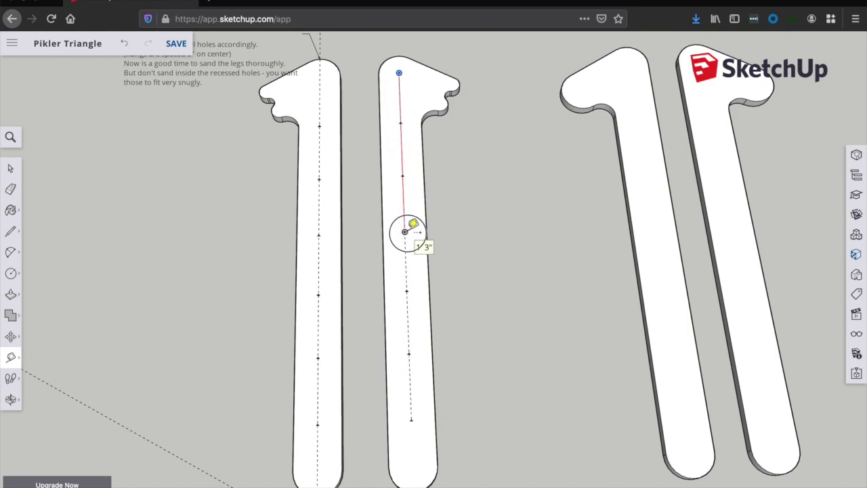
{"action": "left_click", "coordinate": [407, 290]}
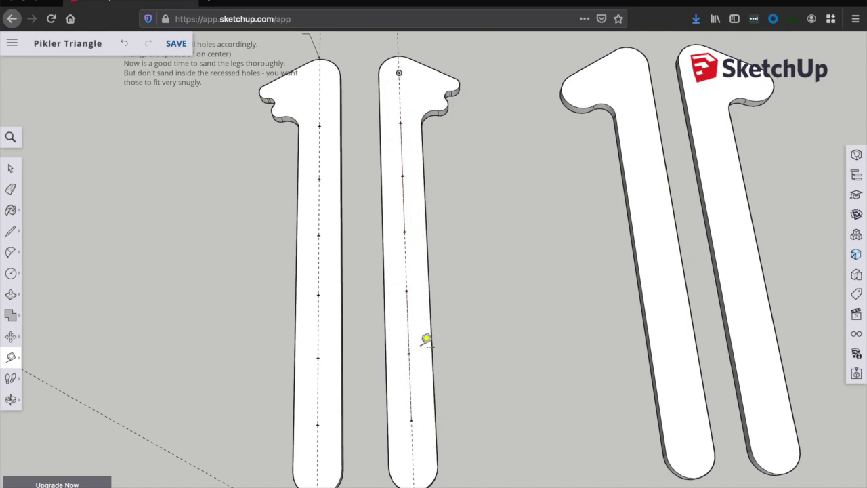
Draw equal small circles on the first notched inner leg, at its head centre and at each of the six guide points
{"action": "key", "text": "c"}
{"action": "left_click", "coordinate": [319, 75]}
{"action": "left_click", "coordinate": [319, 82]}
{"action": "double_click", "coordinate": [319, 126]}
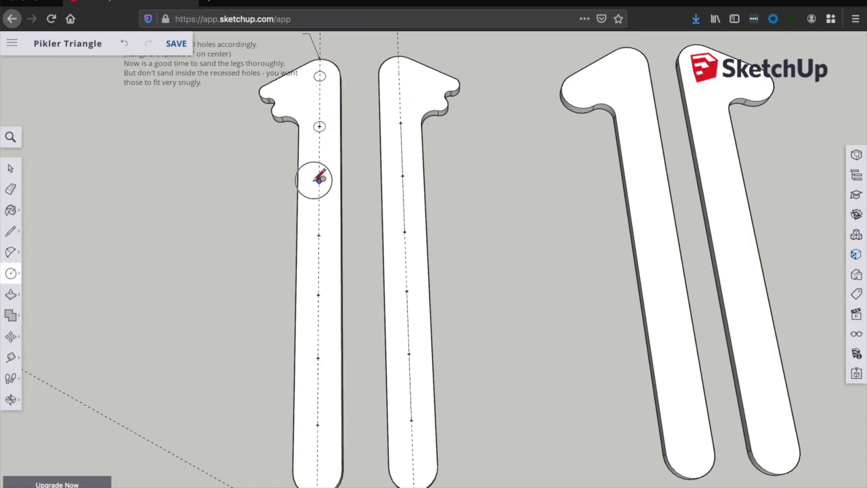
{"action": "double_click", "coordinate": [319, 179]}
{"action": "double_click", "coordinate": [319, 236]}
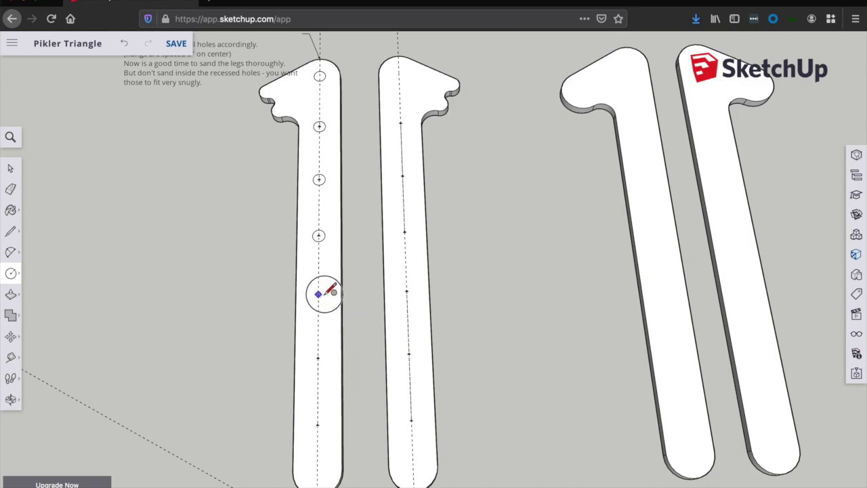
{"action": "double_click", "coordinate": [318, 294]}
{"action": "double_click", "coordinate": [319, 358]}
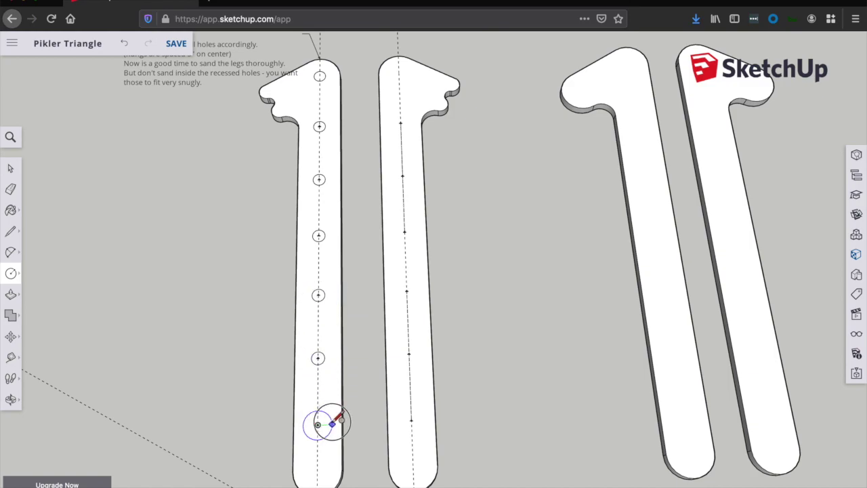
{"action": "double_click", "coordinate": [317, 425]}
Repeat the same-size circles on the second notched inner leg, at its head centre and at all six guide points
{"action": "double_click", "coordinate": [398, 72]}
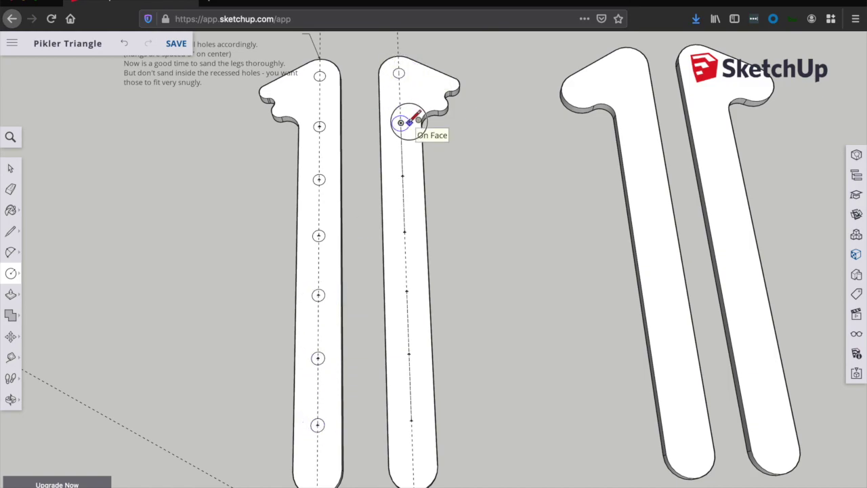
{"action": "double_click", "coordinate": [401, 123]}
{"action": "double_click", "coordinate": [402, 176]}
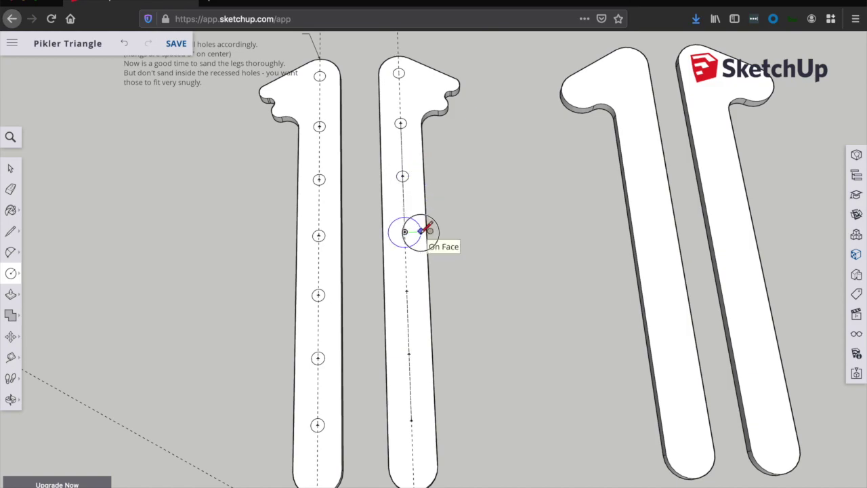
{"action": "double_click", "coordinate": [405, 231]}
{"action": "double_click", "coordinate": [406, 291]}
{"action": "double_click", "coordinate": [409, 353]}
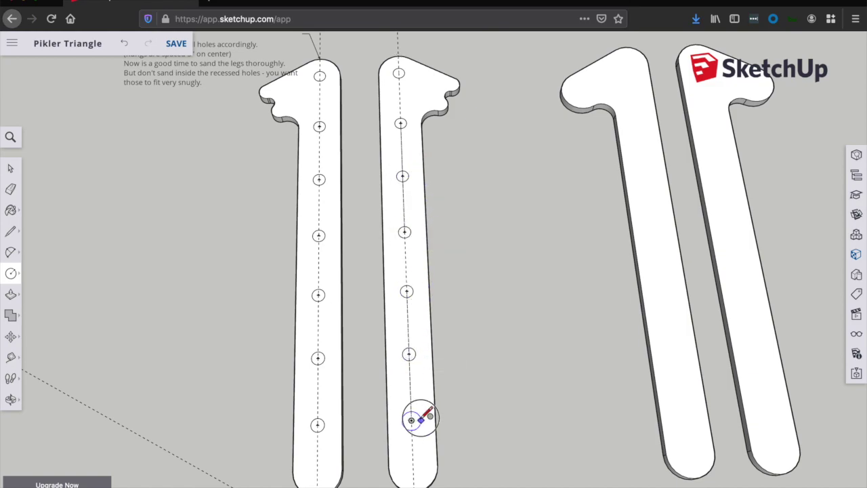
{"action": "double_click", "coordinate": [411, 421]}
Mark six guide points every 5" down the first outer leg's centreline, starting from the centre of its rounded top
{"action": "mouse_move", "coordinate": [500, 177]}
{"action": "middle_mouse_down", "text": "shift"}
{"action": "mouse_move", "coordinate": [535, 185]}
{"action": "mouse_move", "coordinate": [358, 184]}
{"action": "middle_mouse_up", "text": "shift"}
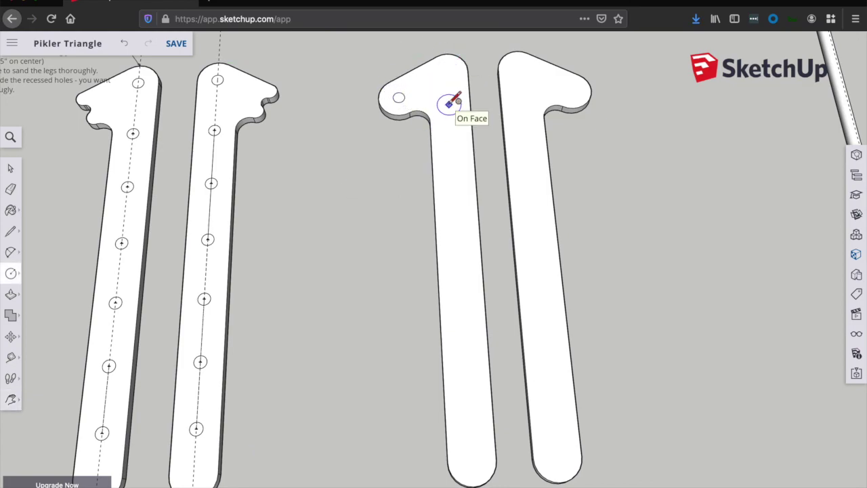
{"action": "key", "text": "t"}
{"action": "left_click", "coordinate": [447, 71]}
{"action": "left_click", "coordinate": [454, 173]}
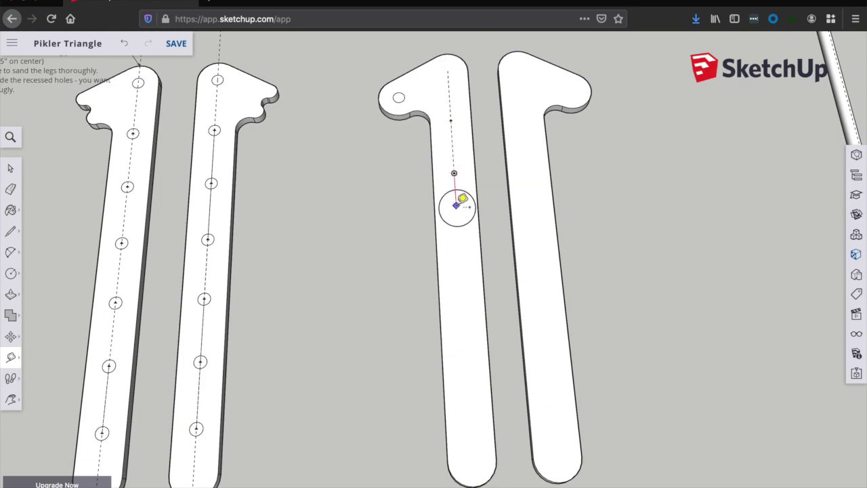
{"action": "left_click", "coordinate": [457, 228]}
{"action": "left_click", "coordinate": [461, 288]}
{"action": "left_click", "coordinate": [460, 288]}
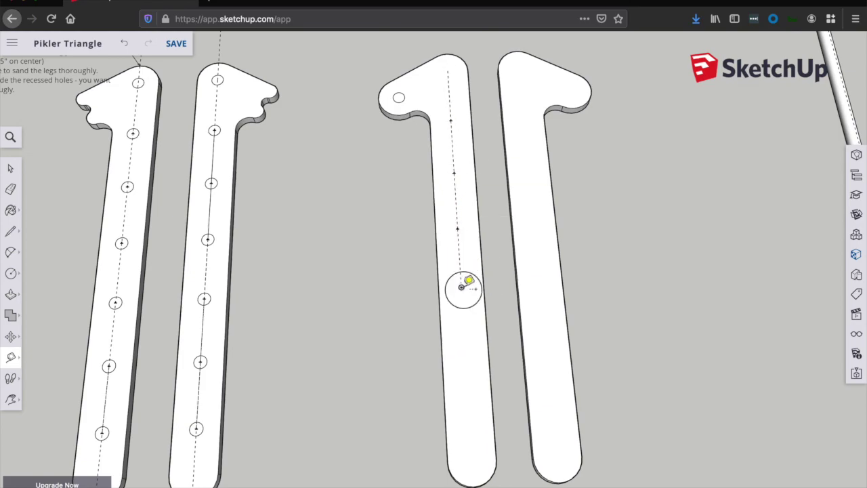
{"action": "left_click", "coordinate": [465, 350]}
{"action": "left_click", "coordinate": [465, 350]}
{"action": "left_click", "coordinate": [469, 415]}
{"action": "left_click", "coordinate": [447, 70]}
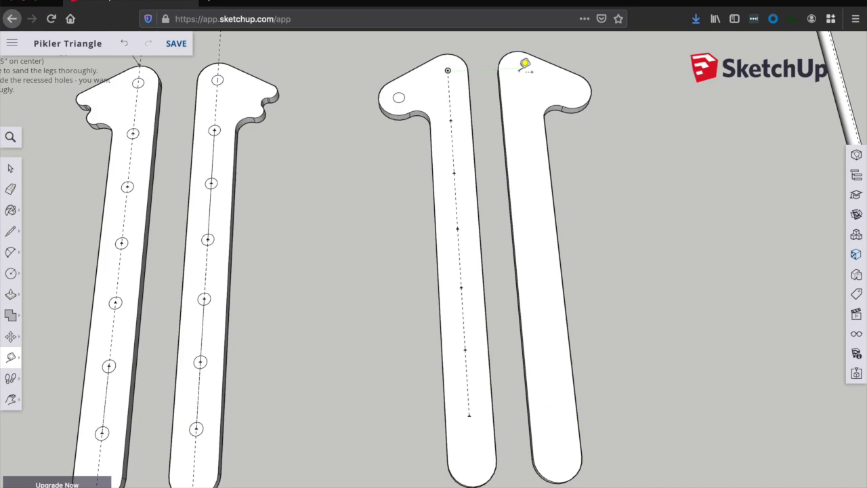
Draw a small circle at the centre of the side lobe on the second outer leg's head
{"action": "key", "text": "c"}
{"action": "left_click", "coordinate": [571, 91]}
{"action": "left_click", "coordinate": [577, 91]}
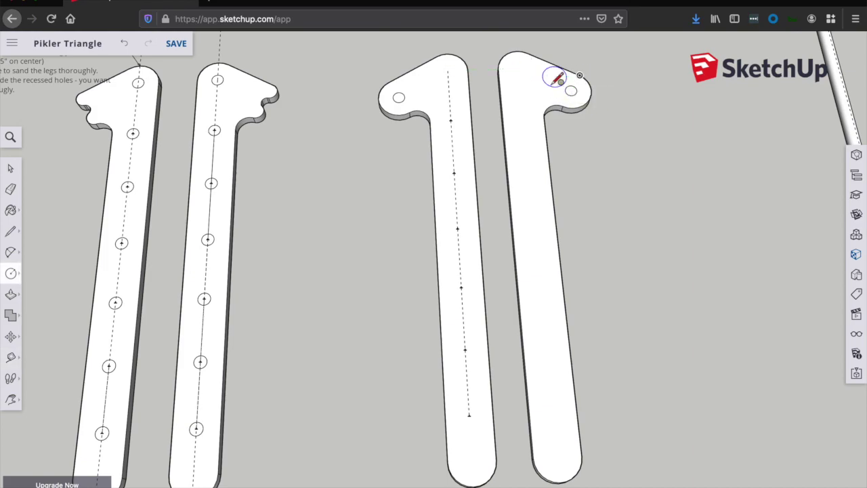
Mark six guide points every 5" down the second outer leg's centreline, starting from the centre of its rounded top
{"action": "key", "text": "t"}
{"action": "left_click", "coordinate": [519, 66]}
{"action": "left_click", "coordinate": [523, 117]}
{"action": "left_click", "coordinate": [523, 117]}
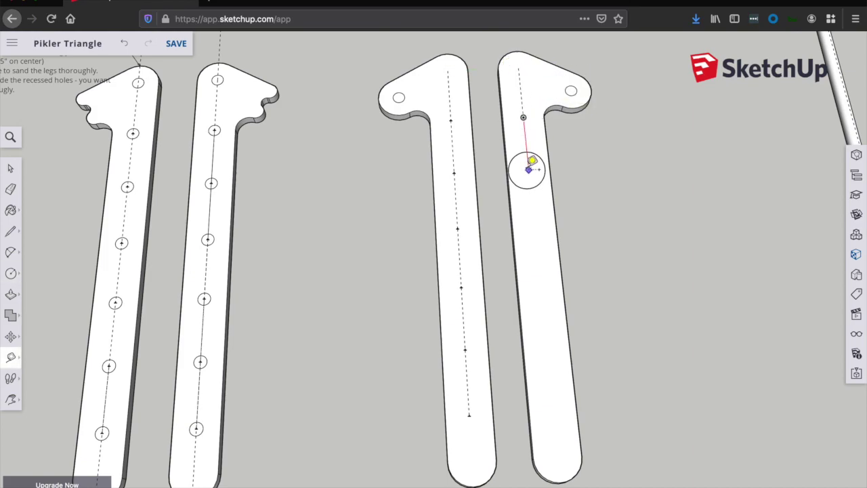
{"action": "left_click", "coordinate": [534, 223]}
{"action": "left_click", "coordinate": [534, 223]}
{"action": "left_click", "coordinate": [540, 283]}
{"action": "left_click", "coordinate": [540, 283]}
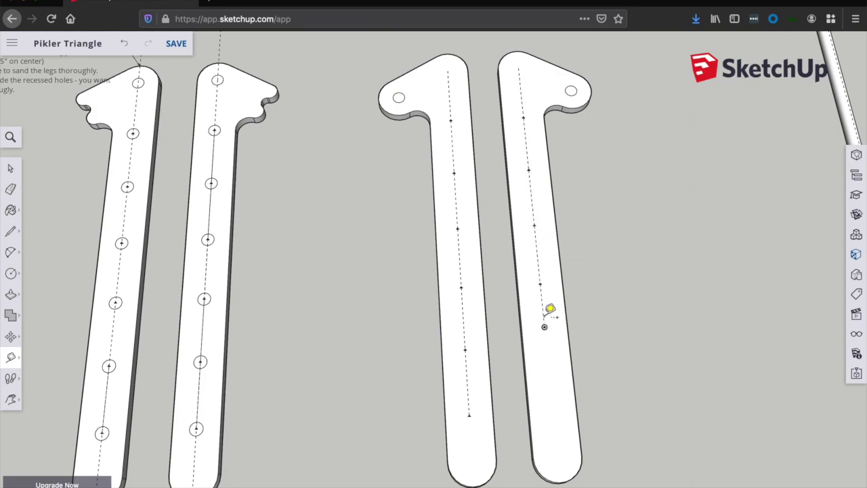
{"action": "left_click", "coordinate": [546, 346]}
{"action": "left_click", "coordinate": [546, 345]}
{"action": "left_click", "coordinate": [553, 411]}
Draw small rung circles centred on all six guide points of the first outer leg
{"action": "key", "text": "c"}
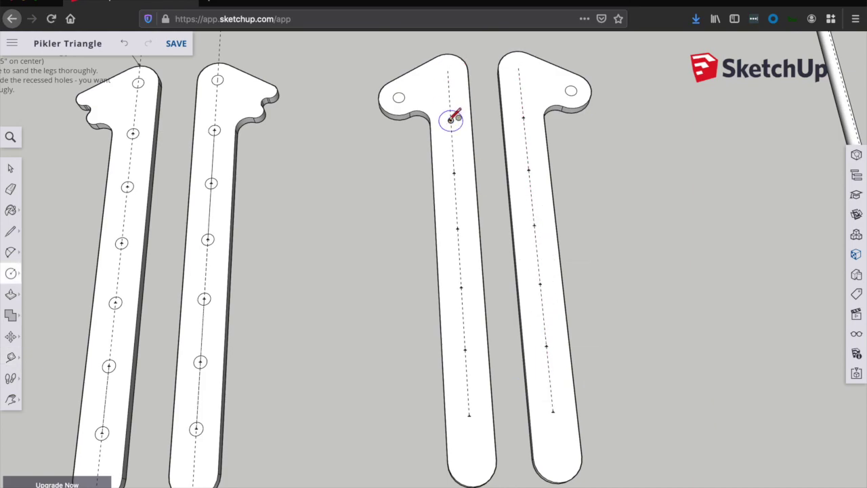
{"action": "left_click", "coordinate": [451, 120]}
{"action": "left_click", "coordinate": [455, 121]}
{"action": "left_click", "coordinate": [454, 173]}
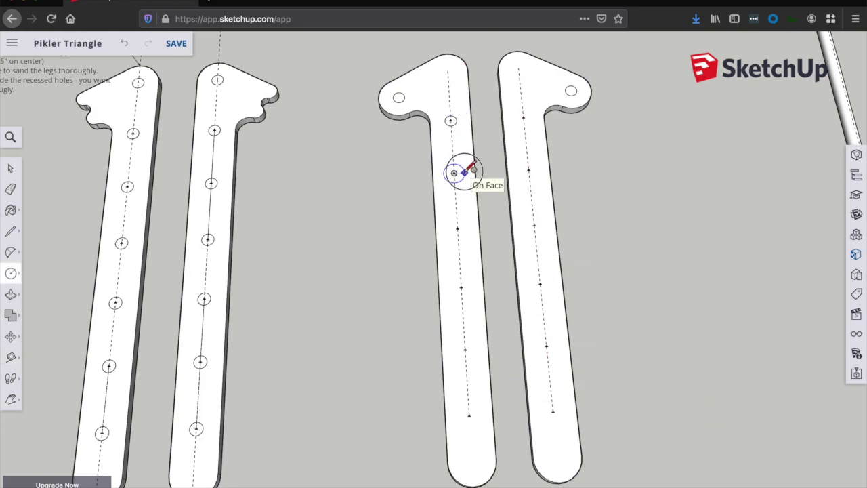
{"action": "left_click", "coordinate": [460, 173]}
{"action": "left_click", "coordinate": [461, 288]}
{"action": "left_click", "coordinate": [466, 288]}
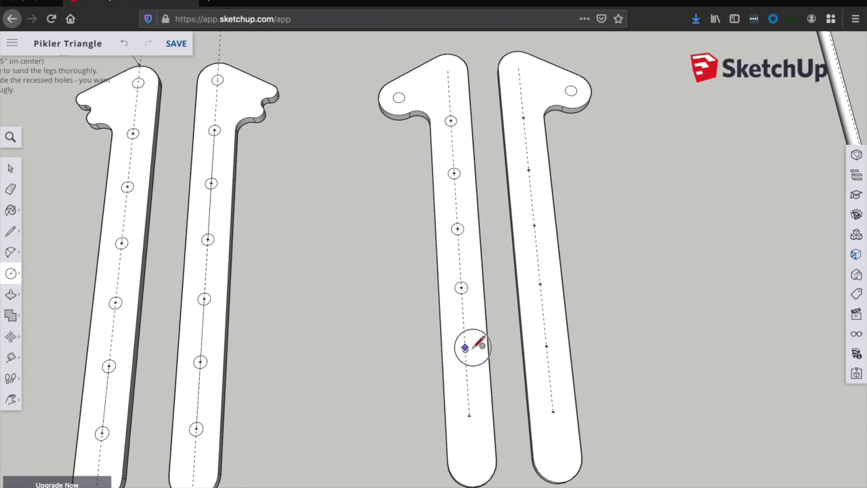
{"action": "left_click", "coordinate": [464, 349]}
{"action": "left_click", "coordinate": [471, 350]}
{"action": "left_click", "coordinate": [469, 413]}
{"action": "left_click", "coordinate": [474, 414]}
Draw small rung circles centred on all six guide points of the second outer leg
{"action": "left_click", "coordinate": [523, 118]}
{"action": "left_click", "coordinate": [529, 118]}
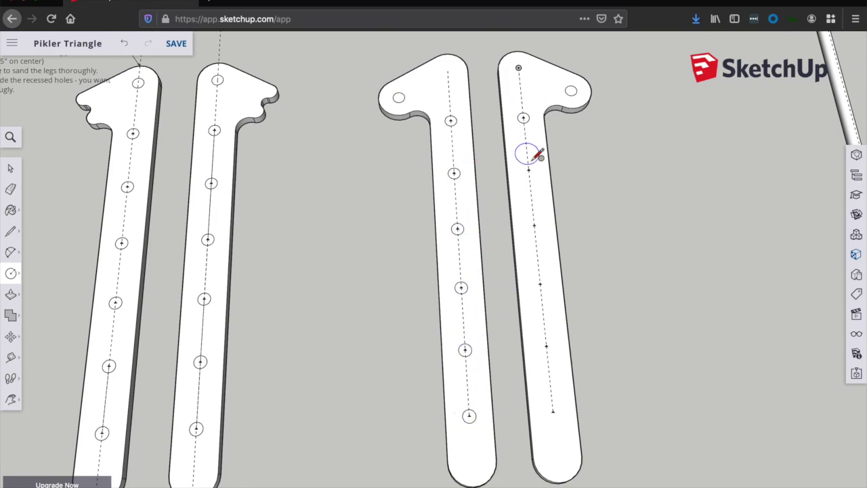
{"action": "left_click", "coordinate": [529, 170]}
{"action": "left_click", "coordinate": [534, 170]}
{"action": "left_click", "coordinate": [535, 225]}
{"action": "left_click", "coordinate": [540, 225]}
{"action": "left_click", "coordinate": [540, 284]}
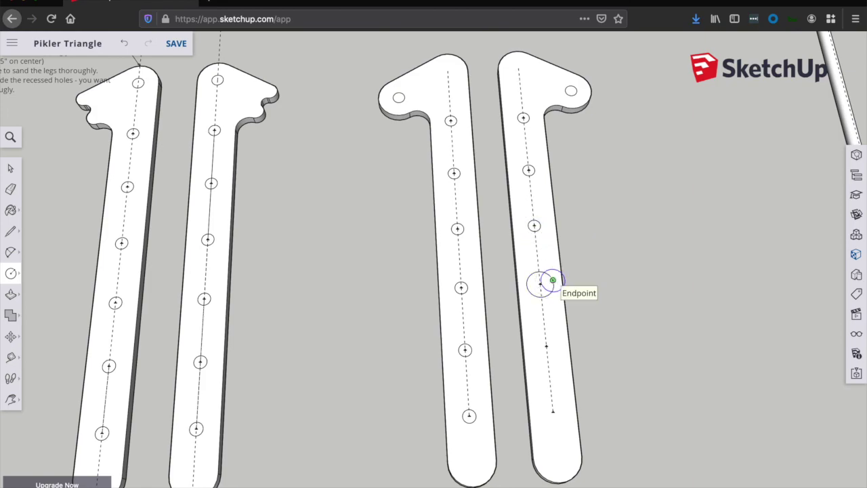
{"action": "left_click", "coordinate": [545, 284]}
{"action": "left_click", "coordinate": [546, 346]}
{"action": "left_click", "coordinate": [552, 347]}
{"action": "left_click", "coordinate": [553, 410]}
{"action": "left_click", "coordinate": [558, 411]}
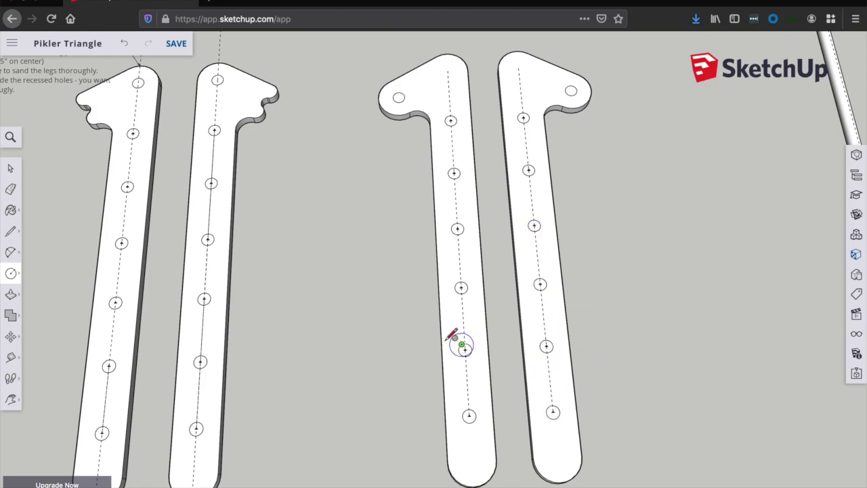
Recess the side-lobe circle and the two uppermost rung circles of the first outer leg with Push/Pull
{"action": "key", "text": "p"}
{"action": "scroll", "coordinate": [392, 88], "scroll_direction": "up", "scroll_amount": 5}
{"action": "left_click", "coordinate": [412, 120]}
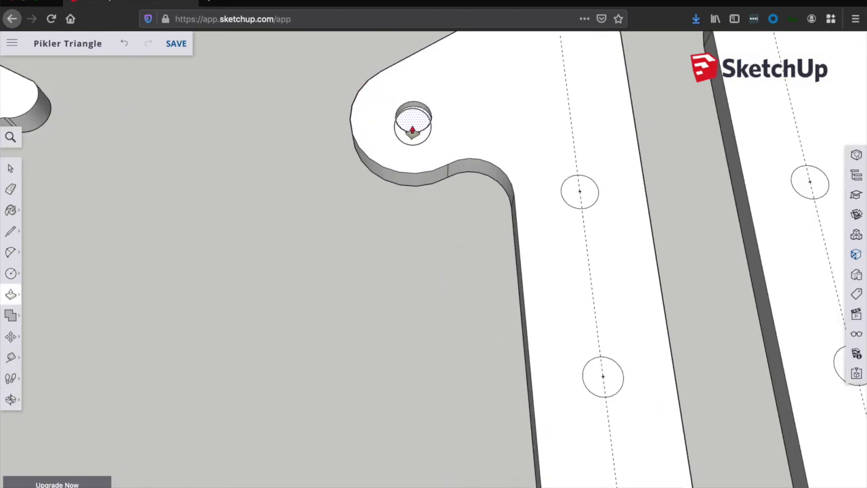
{"action": "left_click", "coordinate": [411, 135]}
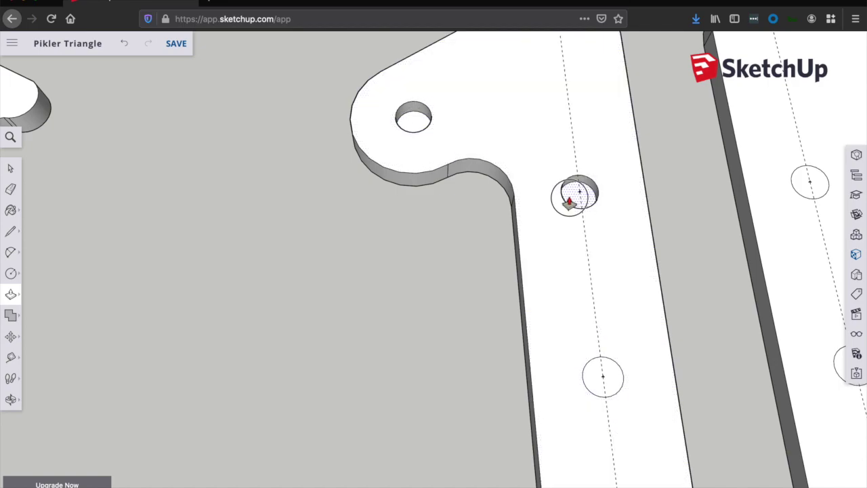
{"action": "double_click", "coordinate": [573, 195]}
{"action": "double_click", "coordinate": [610, 380]}
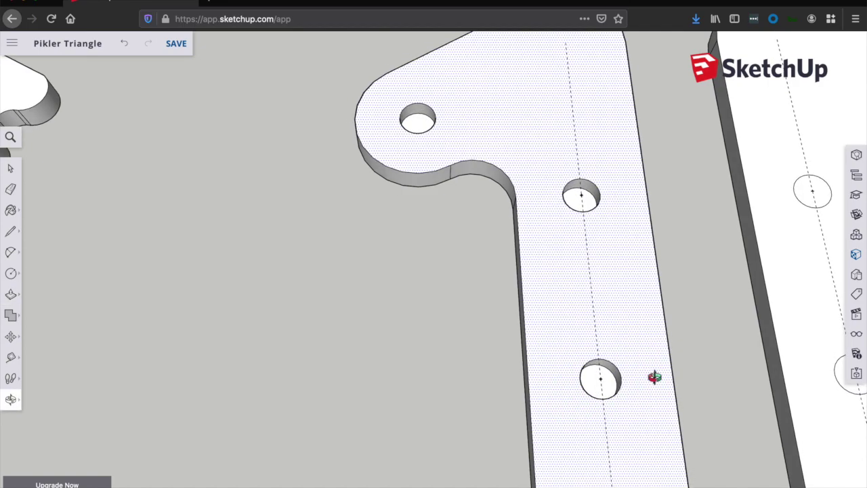
Recess the remaining four rung circles down the first outer leg to the same depth
{"action": "scroll", "coordinate": [670, 248], "scroll_direction": "down", "scroll_amount": 5}
{"action": "left_click", "coordinate": [504, 233]}
{"action": "left_click", "coordinate": [513, 247]}
{"action": "left_click", "coordinate": [519, 464]}
{"action": "left_click", "coordinate": [519, 464]}
{"action": "scroll", "coordinate": [625, 329], "scroll_direction": "down", "scroll_amount": 5}
{"action": "left_click_drag", "start_coordinate": [625, 328], "coordinate": [504, 178]}
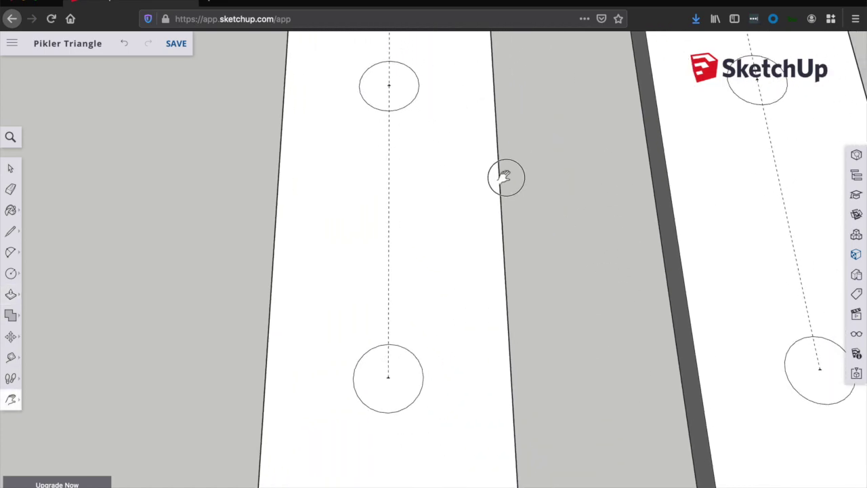
{"action": "key", "text": "p"}
{"action": "double_click", "coordinate": [391, 107]}
{"action": "scroll", "coordinate": [390, 380], "scroll_direction": "up", "scroll_amount": 10}
{"action": "scroll", "coordinate": [390, 380], "scroll_direction": "down", "scroll_amount": 10}
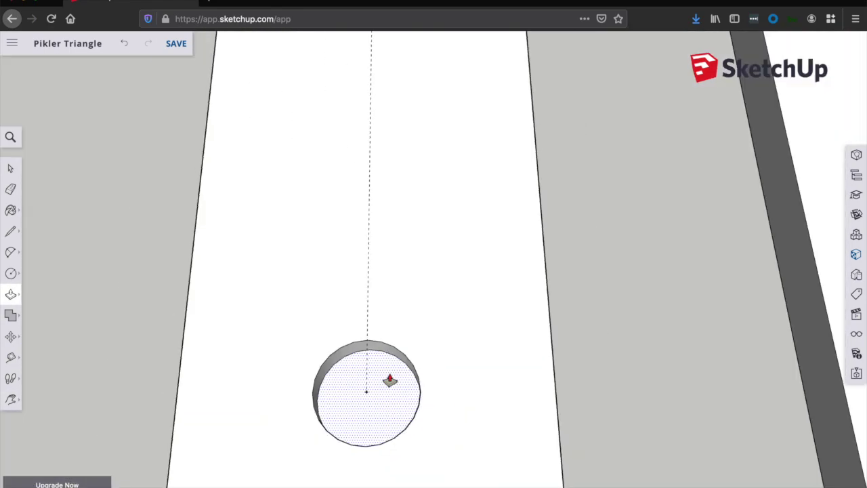
Recess all six rung circles and the side-lobe circle of the second outer leg to the same depth
{"action": "left_click", "coordinate": [773, 383]}
{"action": "left_click", "coordinate": [769, 388]}
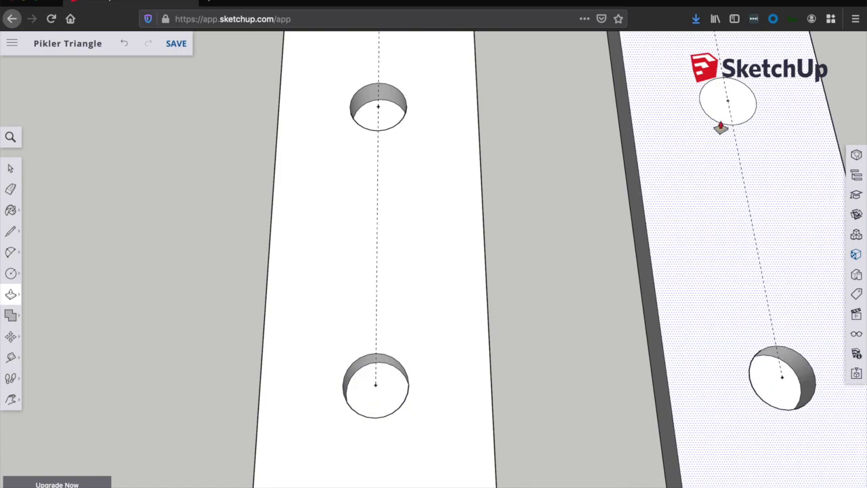
{"action": "double_click", "coordinate": [728, 102]}
{"action": "scroll", "coordinate": [614, 151], "scroll_direction": "down", "scroll_amount": 2}
{"action": "middle_click_drag", "start_coordinate": [614, 150], "coordinate": [393, 290], "text": "shift"}
{"action": "double_click", "coordinate": [495, 157]}
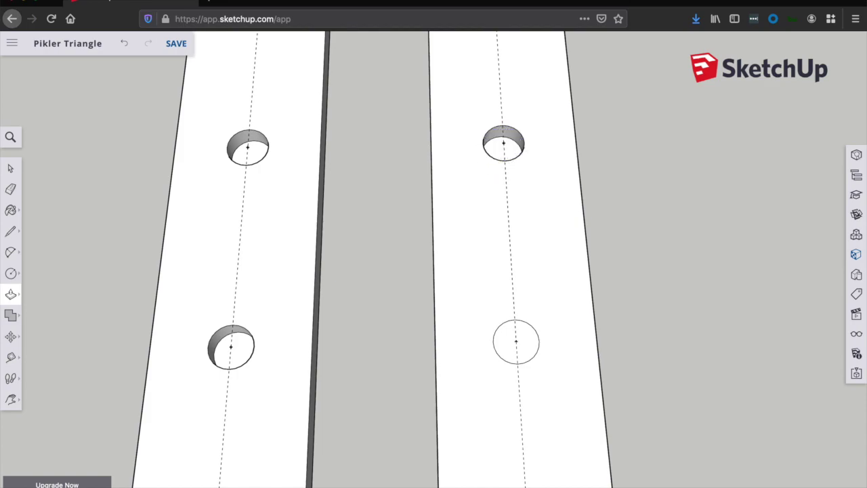
{"action": "double_click", "coordinate": [504, 345]}
{"action": "middle_click_drag", "start_coordinate": [463, 133], "coordinate": [411, 287]}
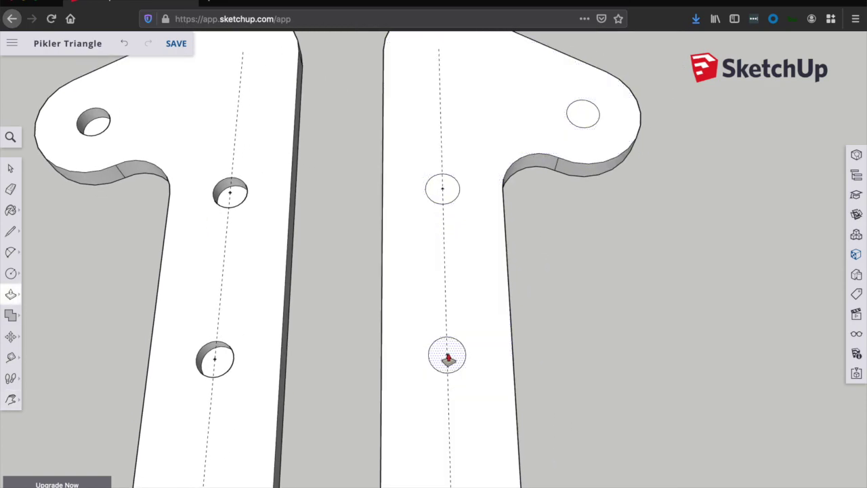
{"action": "double_click", "coordinate": [446, 358]}
{"action": "double_click", "coordinate": [443, 192]}
{"action": "double_click", "coordinate": [581, 115]}
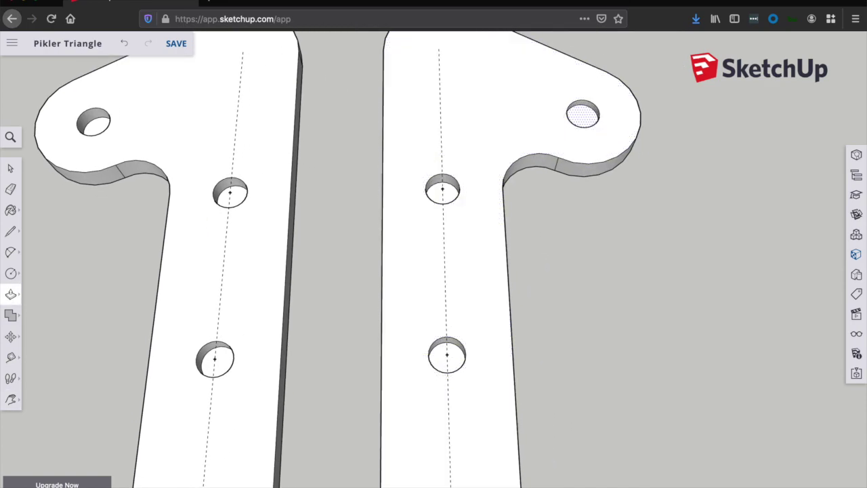
Recess the circles at the head centres of both notched inner legs to the same depth with Push/Pull
{"action": "key", "text": "o"}
{"action": "left_click_drag", "start_coordinate": [97, 285], "coordinate": [613, 343]}
{"action": "key", "text": "p"}
{"action": "double_click", "coordinate": [434, 103]}
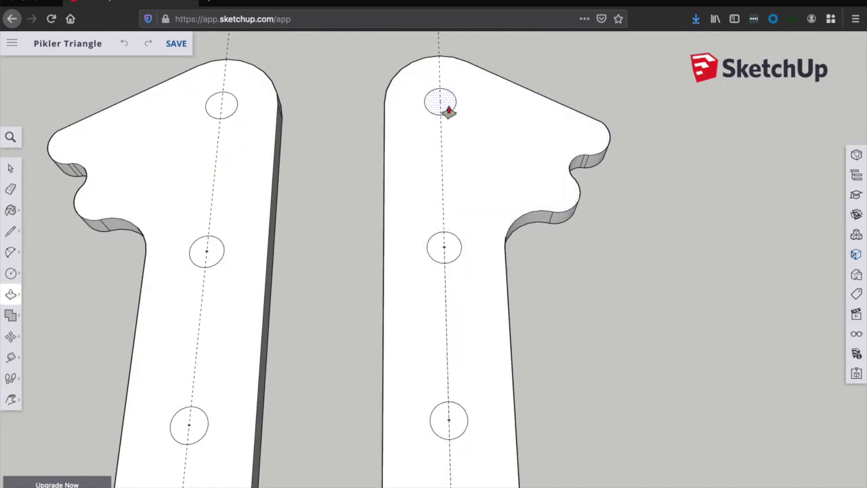
{"action": "double_click", "coordinate": [222, 105]}
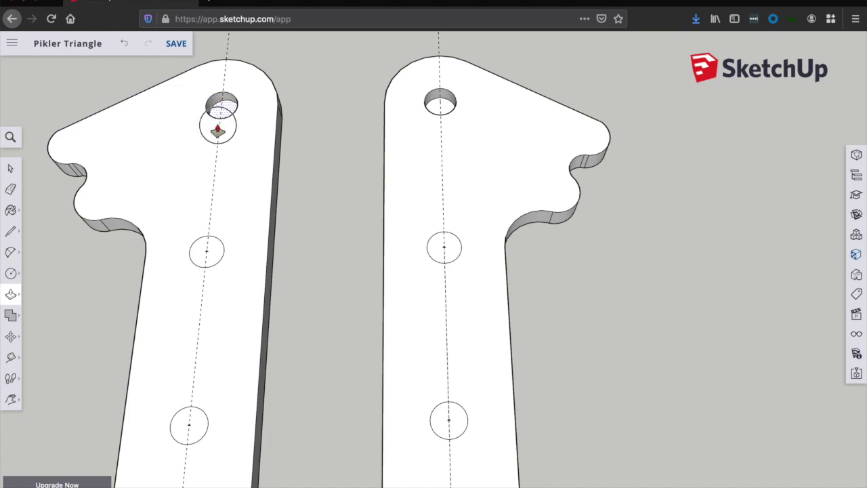
Cut the three upper rung holes below the head holes in both notched inner legs with Push/Pull
{"action": "double_click", "coordinate": [206, 251]}
{"action": "left_click", "coordinate": [444, 252]}
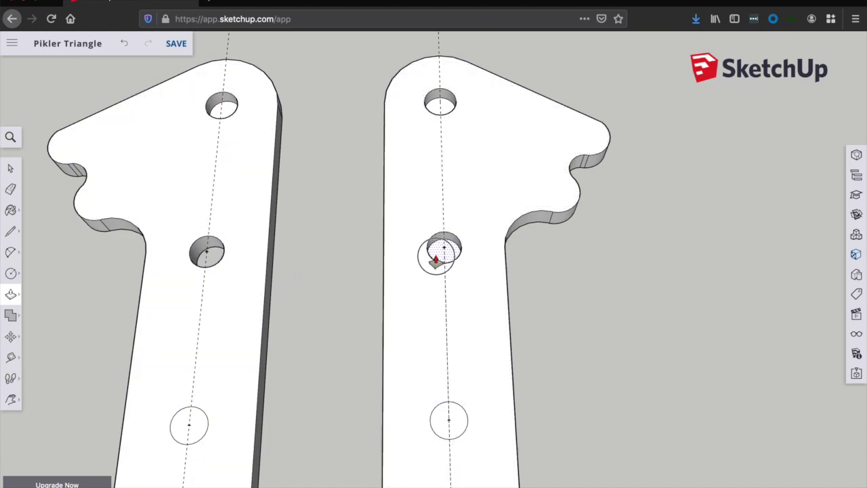
{"action": "left_click", "coordinate": [162, 427]}
{"action": "middle_click_drag", "start_coordinate": [163, 427], "coordinate": [333, 283], "text": "shift"}
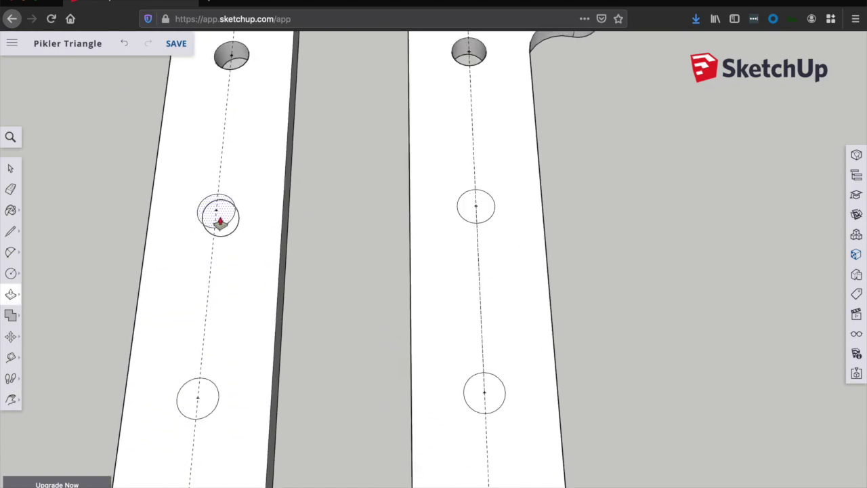
{"action": "left_click", "coordinate": [219, 215]}
{"action": "left_click", "coordinate": [224, 222]}
{"action": "double_click", "coordinate": [465, 218]}
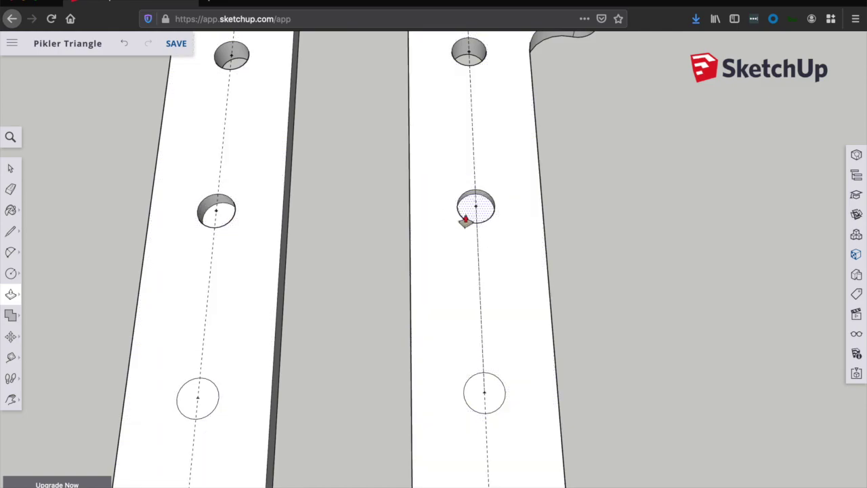
{"action": "left_click", "coordinate": [467, 397]}
{"action": "left_click", "coordinate": [472, 398]}
{"action": "left_click", "coordinate": [199, 400]}
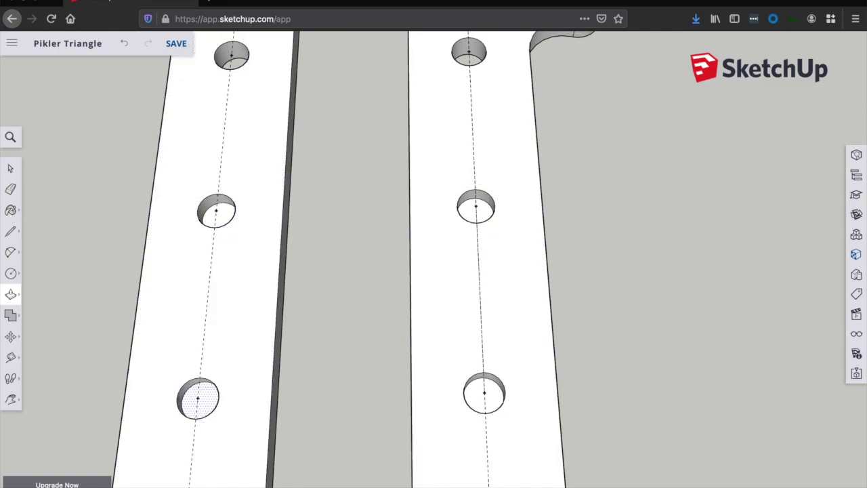
{"action": "left_click", "coordinate": [198, 398]}
Recess the three lower rung circles of both notched inner legs with Push/Pull
{"action": "middle_click_drag", "start_coordinate": [337, 333], "coordinate": [316, 248], "text": "shift"}
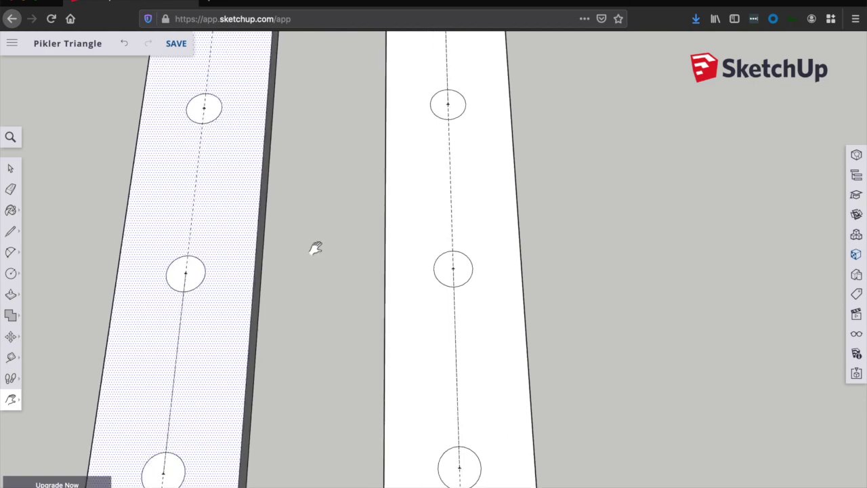
{"action": "scroll", "coordinate": [316, 248], "scroll_direction": "up", "scroll_amount": 2}
{"action": "scroll", "coordinate": [302, 271], "scroll_direction": "down", "scroll_amount": 5}
{"action": "scroll", "coordinate": [298, 257], "scroll_direction": "up", "scroll_amount": 3}
{"action": "key", "text": "p"}
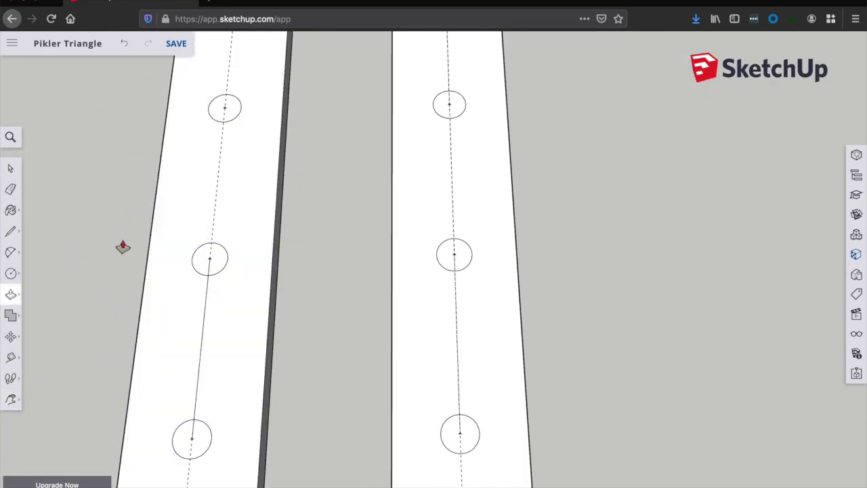
{"action": "scroll", "coordinate": [222, 113], "scroll_direction": "down", "scroll_amount": 1}
{"action": "scroll", "coordinate": [223, 110], "scroll_direction": "up", "scroll_amount": 1}
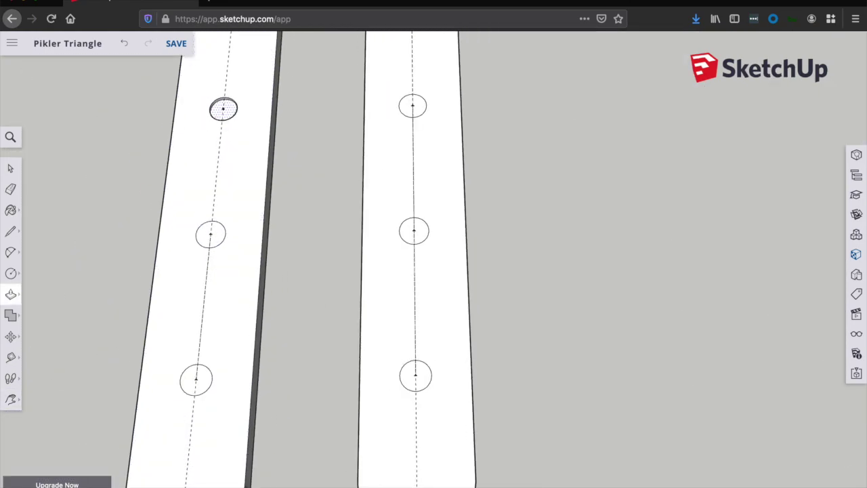
{"action": "double_click", "coordinate": [203, 242]}
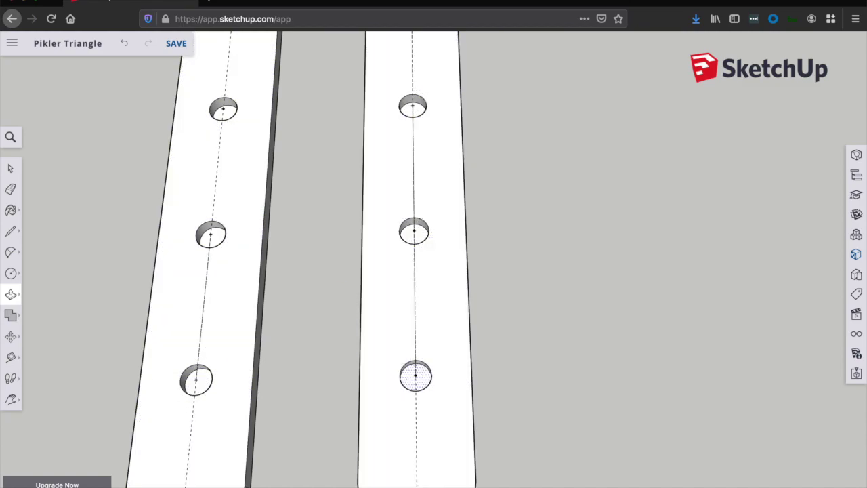
Examine the finished rung holes and head holes of the notched inner legs and the outer legs
{"action": "scroll", "coordinate": [621, 306], "scroll_direction": "down", "scroll_amount": 3}
{"action": "key", "text": "o"}
{"action": "left_click_drag", "start_coordinate": [621, 306], "coordinate": [406, 92]}
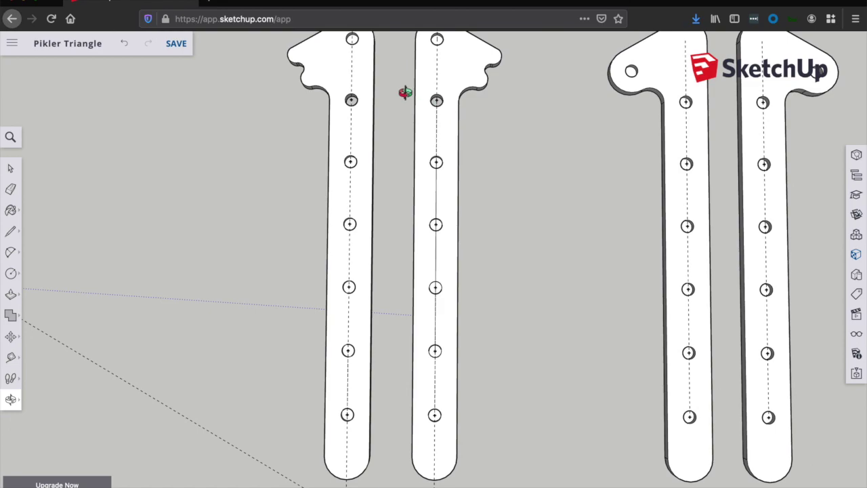
{"action": "scroll", "coordinate": [405, 92], "scroll_direction": "up", "scroll_amount": 5}
{"action": "left_click_drag", "start_coordinate": [470, 132], "coordinate": [403, 109]}
{"action": "scroll", "coordinate": [330, 235], "scroll_direction": "down", "scroll_amount": 3}
{"action": "left_click_drag", "start_coordinate": [329, 235], "coordinate": [316, 275]}
{"action": "scroll", "coordinate": [342, 242], "scroll_direction": "up", "scroll_amount": 2}
{"action": "left_click_drag", "start_coordinate": [342, 242], "coordinate": [313, 359]}
{"action": "scroll", "coordinate": [548, 194], "scroll_direction": "down", "scroll_amount": 5}
{"action": "scroll", "coordinate": [569, 183], "scroll_direction": "up", "scroll_amount": 2}
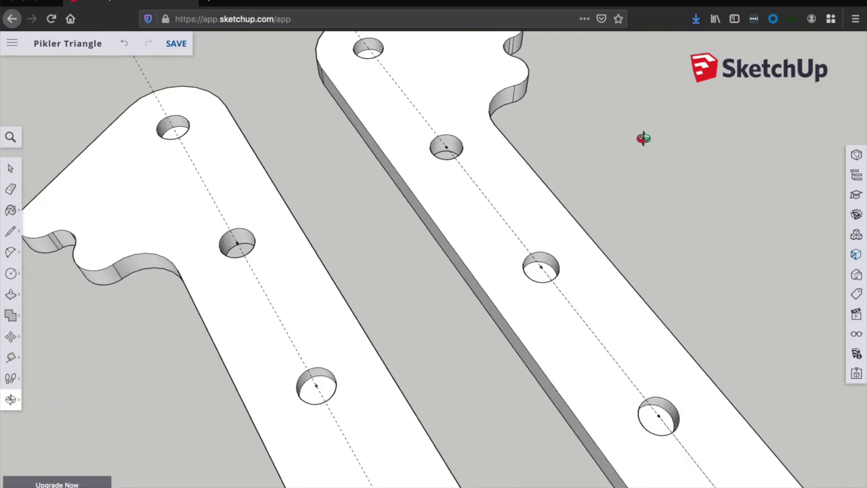
{"action": "left_click_drag", "start_coordinate": [686, 131], "coordinate": [622, 202]}
{"action": "middle_click_drag", "start_coordinate": [571, 218], "coordinate": [424, 365]}
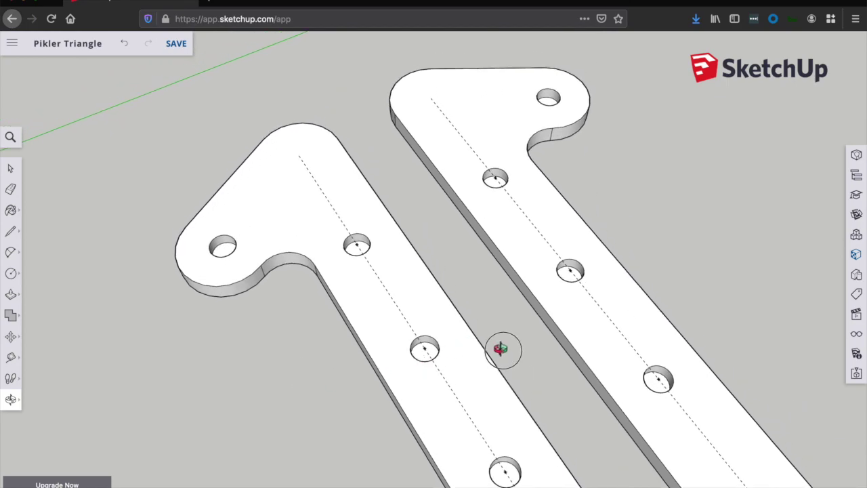
{"action": "mouse_move", "coordinate": [501, 349]}
{"action": "middle_mouse_down"}
{"action": "mouse_move", "coordinate": [420, 345]}
{"action": "mouse_move", "coordinate": [373, 316]}
{"action": "mouse_move", "coordinate": [345, 277]}
{"action": "mouse_move", "coordinate": [474, 364]}
{"action": "mouse_move", "coordinate": [432, 246]}
{"action": "mouse_move", "coordinate": [461, 445]}
{"action": "mouse_move", "coordinate": [478, 479]}
{"action": "mouse_move", "coordinate": [492, 471]}
{"action": "middle_mouse_up"}
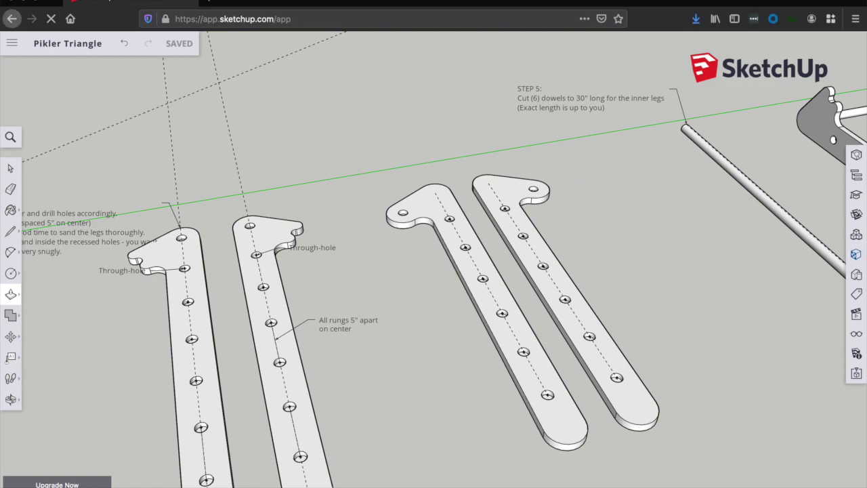
Review the Step 5 dowel and the Step 6 dry fit of the inner legs, including the leg's through-hole
{"action": "key", "text": "o"}
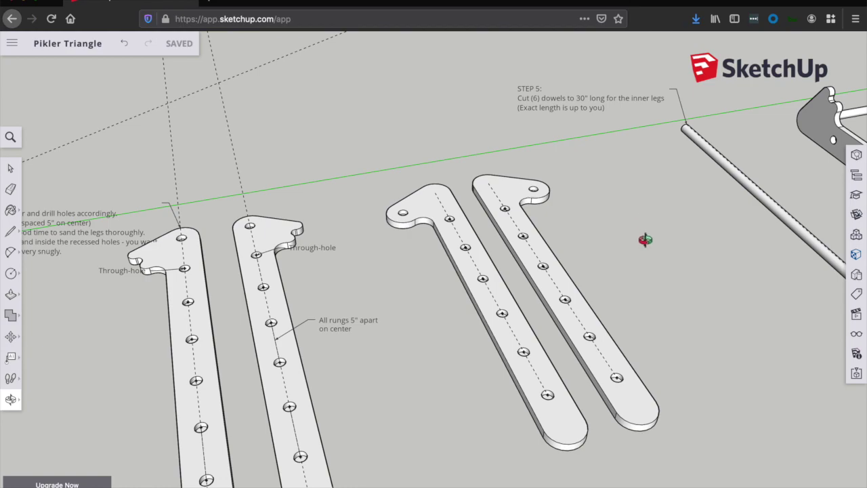
{"action": "left_click_drag", "start_coordinate": [645, 239], "coordinate": [427, 253]}
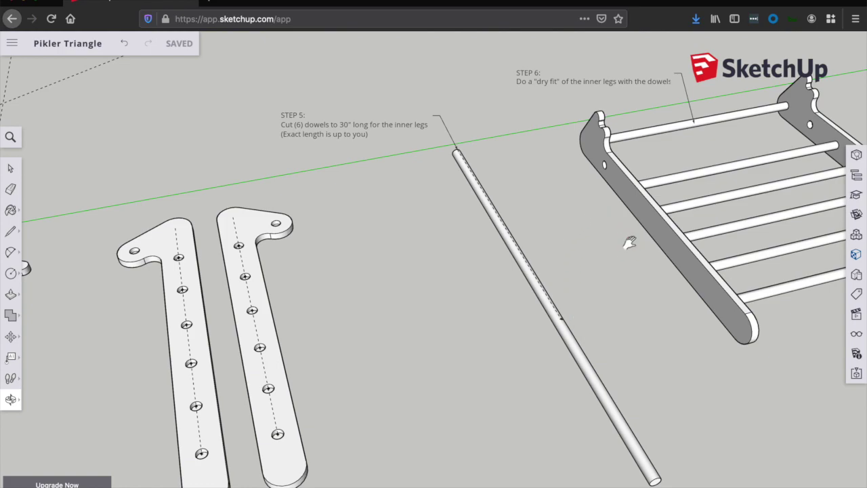
{"action": "left_click_drag", "start_coordinate": [630, 242], "coordinate": [393, 295]}
{"action": "left_click_drag", "start_coordinate": [575, 257], "coordinate": [595, 242]}
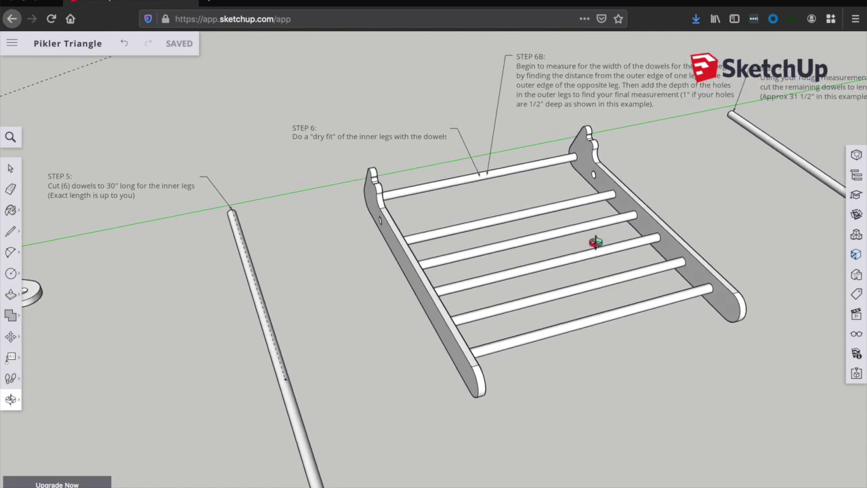
{"action": "mouse_move", "coordinate": [397, 246]}
{"action": "left_mouse_down"}
{"action": "mouse_move", "coordinate": [488, 229]}
{"action": "mouse_move", "coordinate": [405, 245]}
{"action": "left_mouse_up"}
{"action": "scroll", "coordinate": [335, 241], "scroll_direction": "up", "scroll_amount": 10}
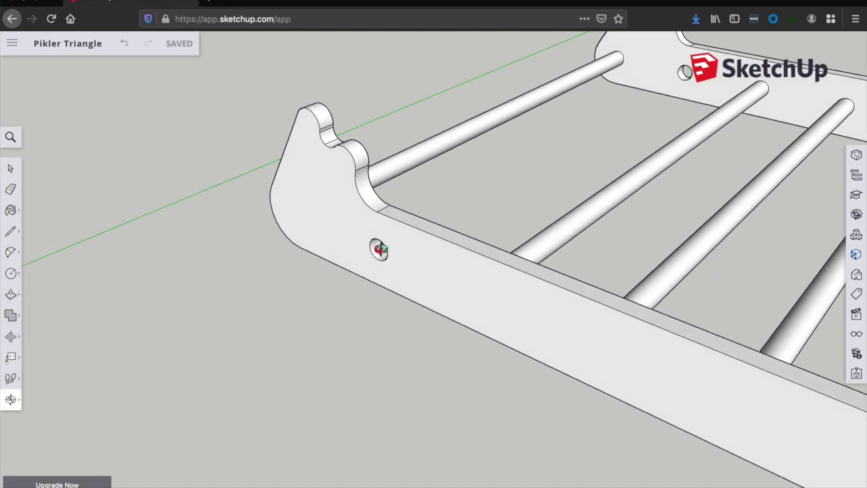
{"action": "left_click_drag", "start_coordinate": [437, 223], "coordinate": [468, 293]}
{"action": "scroll", "coordinate": [467, 293], "scroll_direction": "down", "scroll_amount": 10}
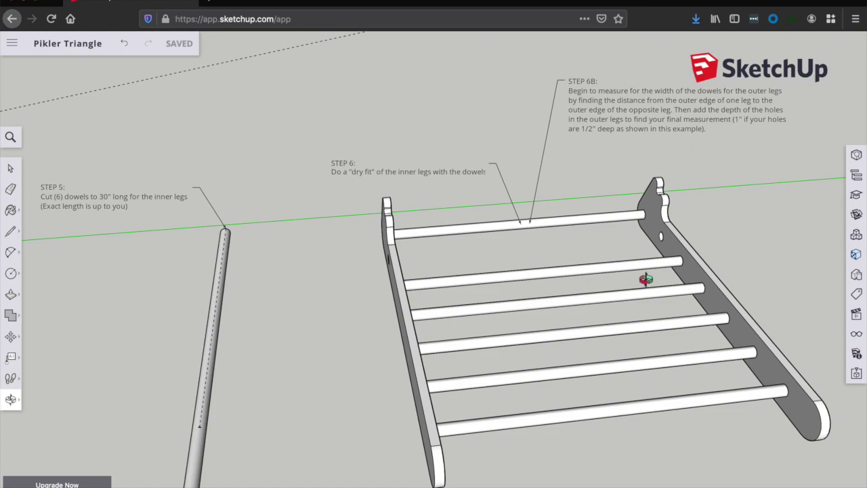
Measure the distance between the outer edges of the two dry-fitted inner legs with the Tape Measure
{"action": "mouse_move", "coordinate": [646, 278]}
{"action": "left_mouse_down"}
{"action": "mouse_move", "coordinate": [615, 294]}
{"action": "mouse_move", "coordinate": [543, 296]}
{"action": "mouse_move", "coordinate": [519, 267]}
{"action": "mouse_move", "coordinate": [555, 248]}
{"action": "mouse_move", "coordinate": [632, 271]}
{"action": "mouse_move", "coordinate": [523, 298]}
{"action": "mouse_move", "coordinate": [529, 285]}
{"action": "mouse_move", "coordinate": [563, 279]}
{"action": "mouse_move", "coordinate": [515, 240]}
{"action": "mouse_move", "coordinate": [468, 230]}
{"action": "left_mouse_up"}
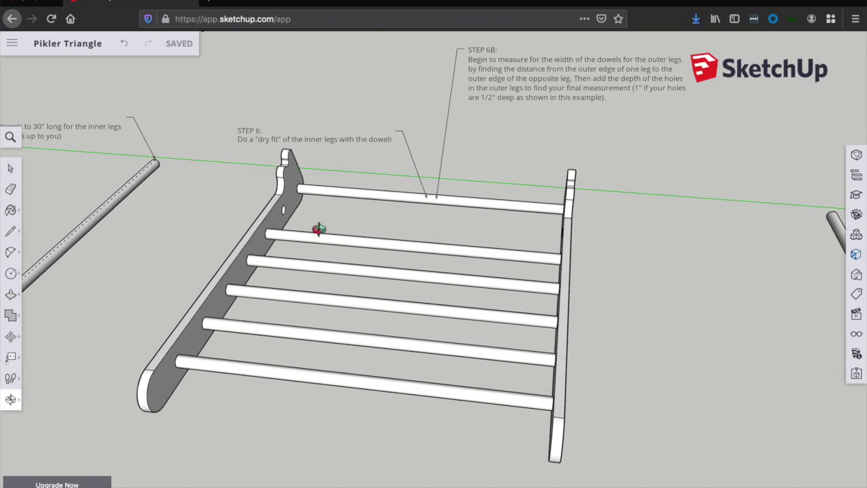
{"action": "mouse_move", "coordinate": [318, 229]}
{"action": "left_mouse_down"}
{"action": "mouse_move", "coordinate": [326, 242]}
{"action": "mouse_move", "coordinate": [350, 242]}
{"action": "mouse_move", "coordinate": [352, 257]}
{"action": "left_mouse_up"}
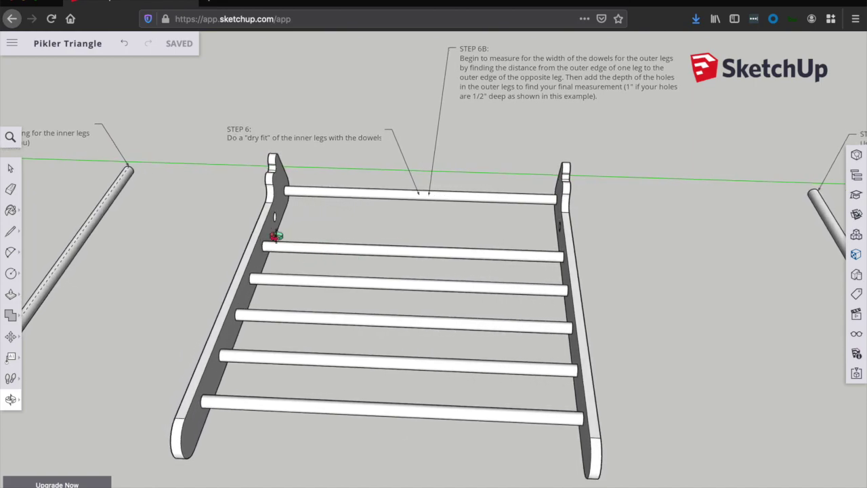
{"action": "left_click", "coordinate": [11, 359]}
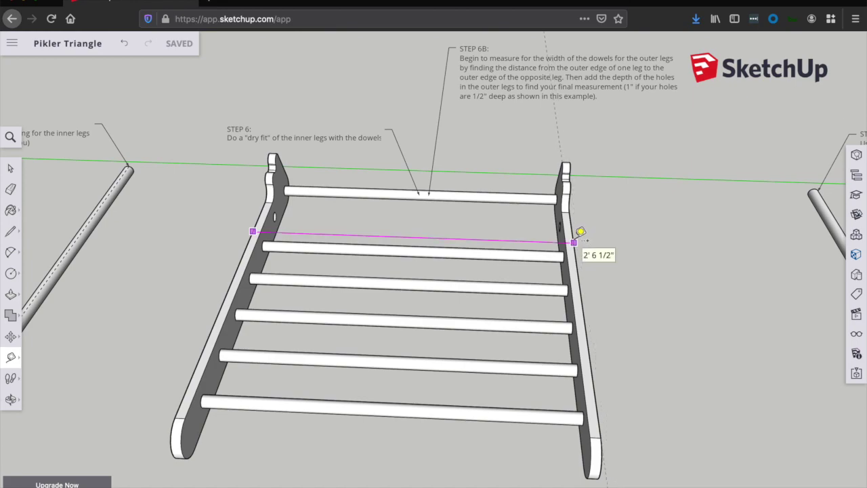
{"action": "left_click", "coordinate": [580, 232]}
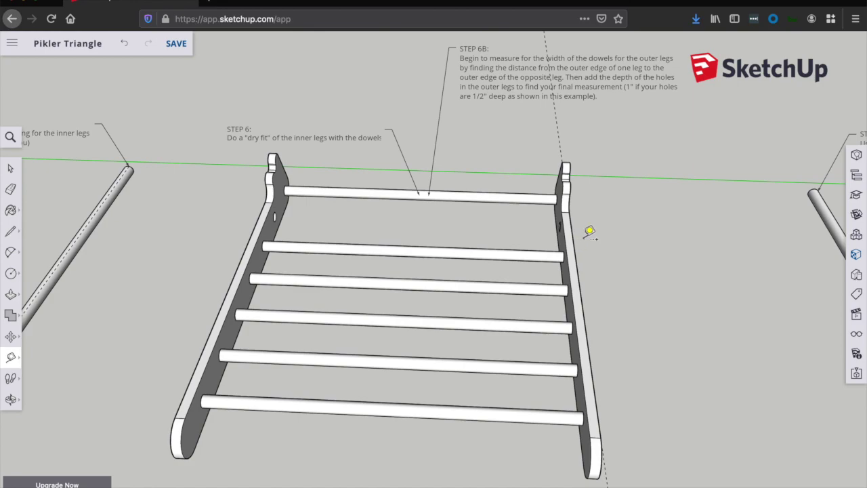
Review the Step 7 outer-leg dowel, and examine how the Step 8 dry-fitted triangle goes together from several sides
{"action": "key", "text": "o"}
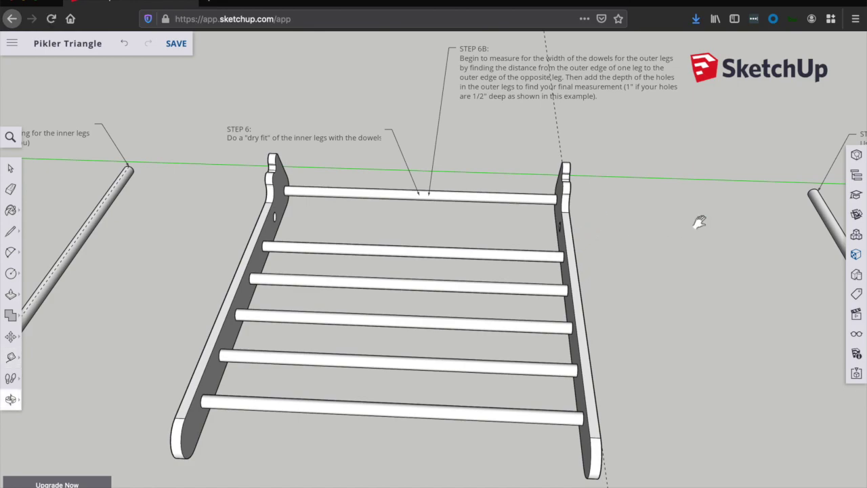
{"action": "left_click_drag", "start_coordinate": [645, 231], "coordinate": [309, 124], "text": "shift"}
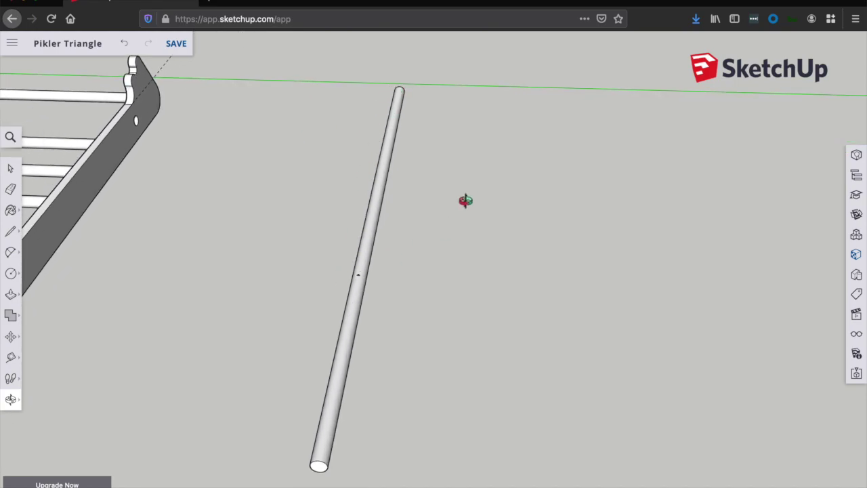
{"action": "scroll", "coordinate": [465, 201], "scroll_direction": "down", "scroll_amount": 2}
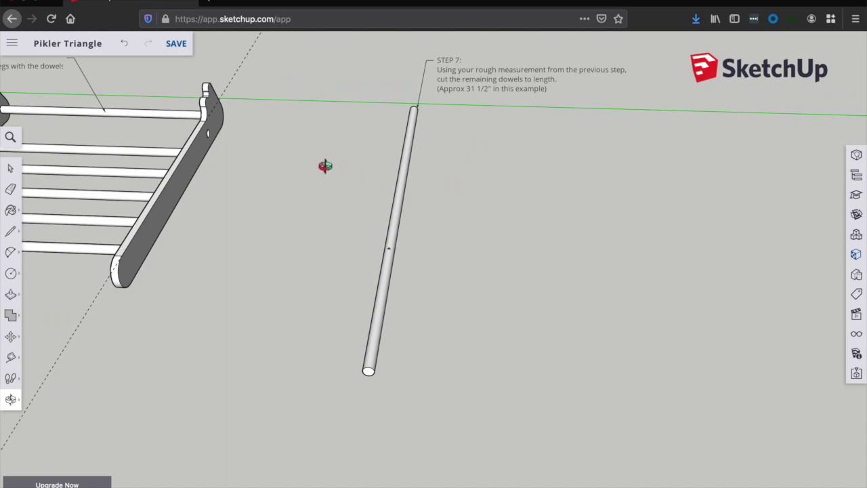
{"action": "left_click_drag", "start_coordinate": [349, 184], "coordinate": [473, 191]}
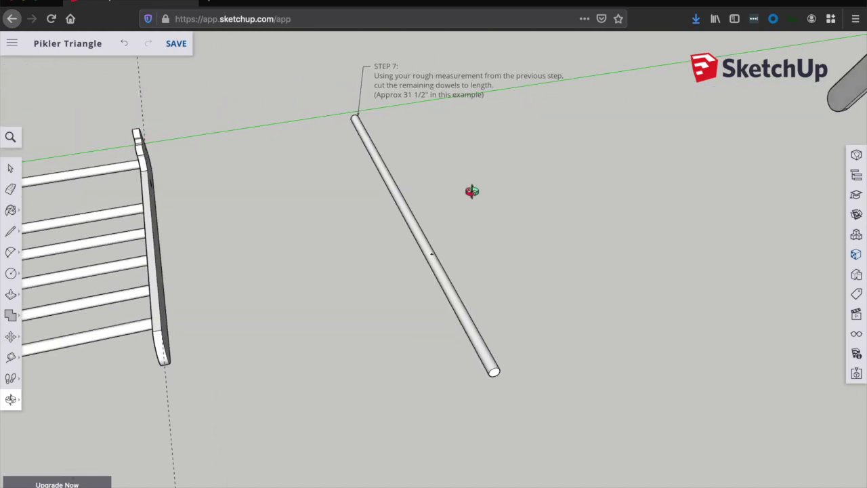
{"action": "scroll", "coordinate": [596, 187], "scroll_direction": "down", "scroll_amount": 3}
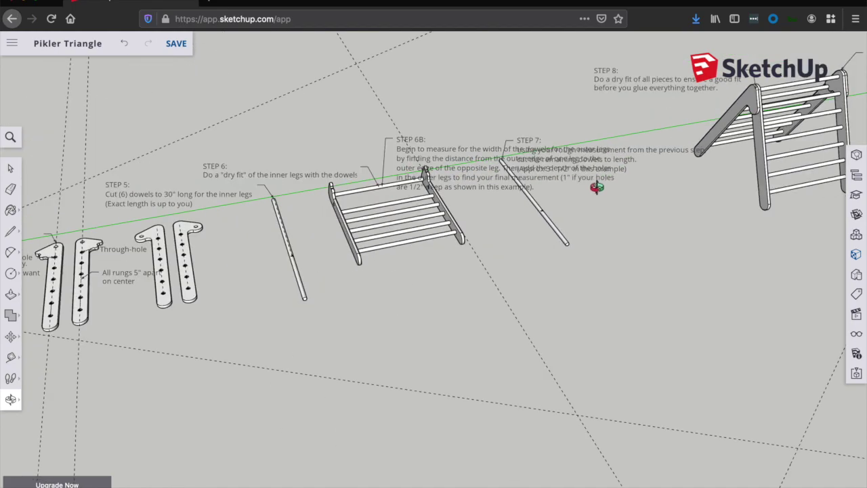
{"action": "scroll", "coordinate": [738, 156], "scroll_direction": "up", "scroll_amount": 3}
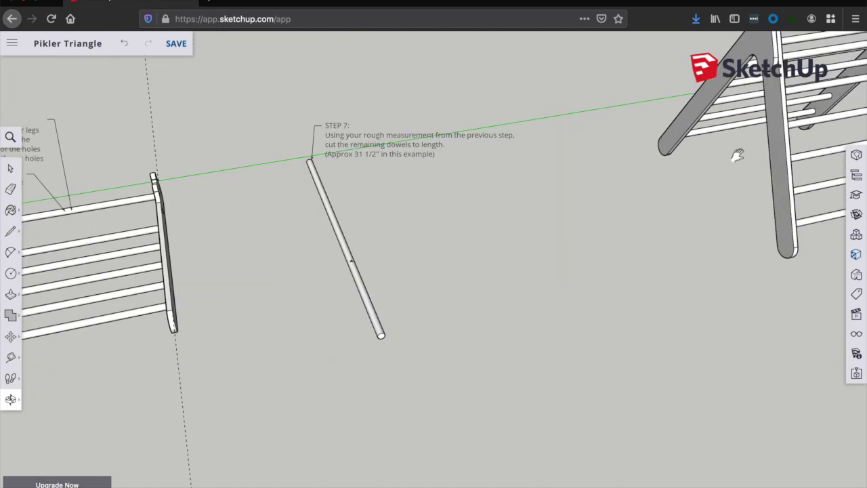
{"action": "left_click_drag", "start_coordinate": [738, 156], "coordinate": [457, 238]}
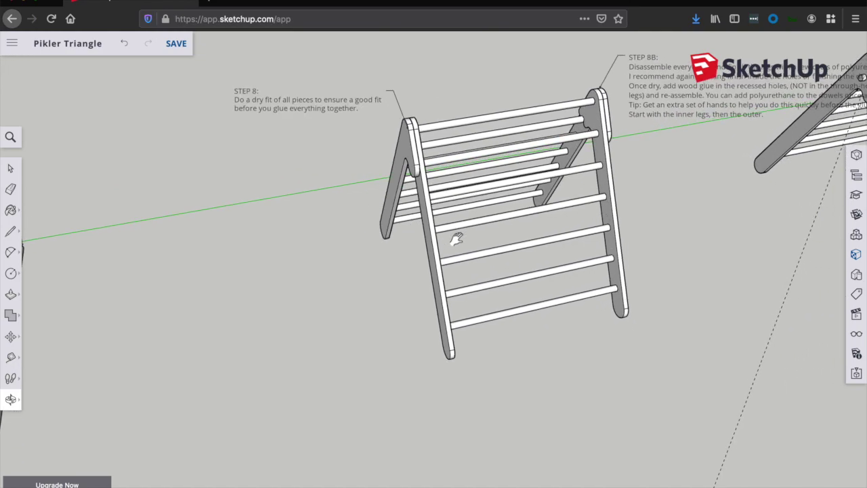
{"action": "scroll", "coordinate": [430, 178], "scroll_direction": "up", "scroll_amount": 3}
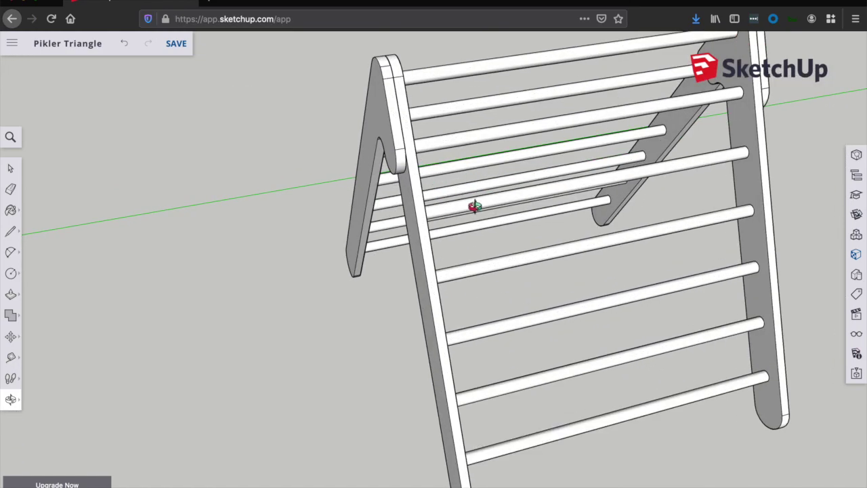
{"action": "left_click_drag", "start_coordinate": [655, 246], "coordinate": [546, 210]}
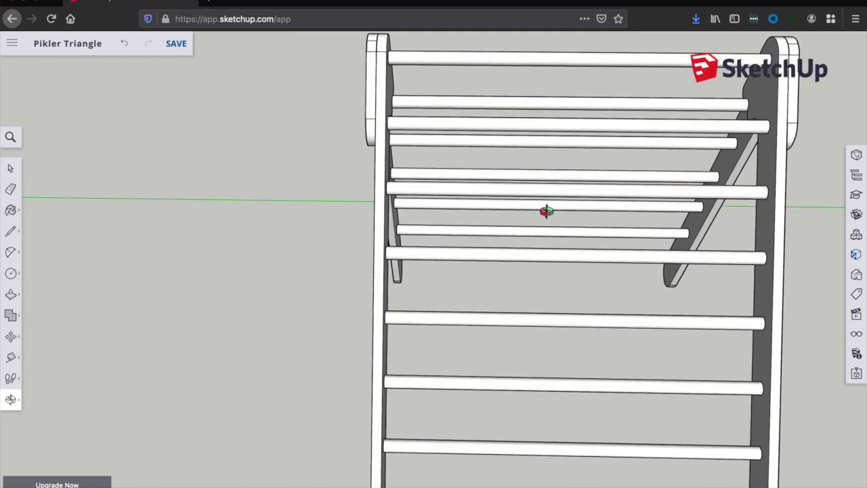
{"action": "left_click_drag", "start_coordinate": [375, 211], "coordinate": [561, 208]}
{"action": "left_click_drag", "start_coordinate": [491, 177], "coordinate": [448, 160]}
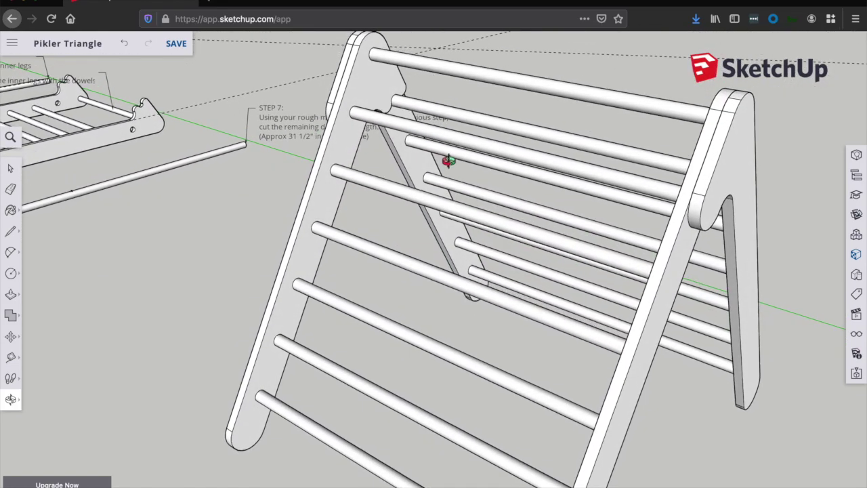
Rotate the selected notched inner leg about the centre of the pivot dowel in the Step 8 assembly
{"action": "scroll", "coordinate": [455, 165], "scroll_direction": "up", "scroll_amount": 5}
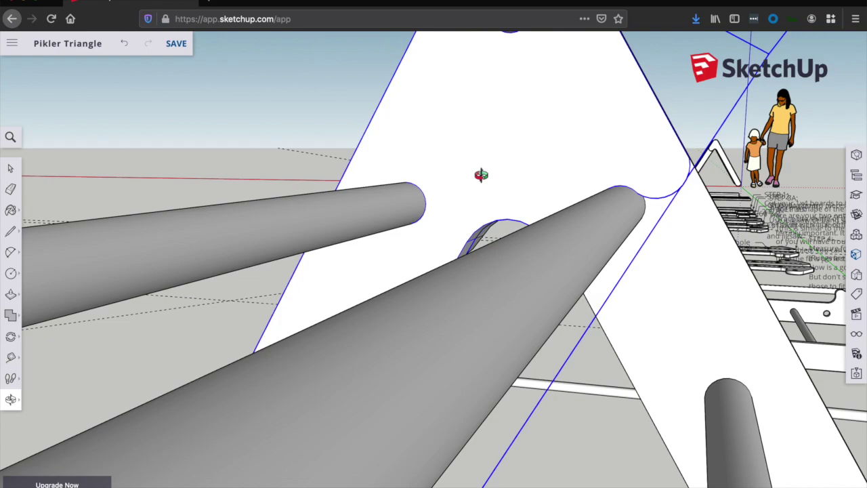
{"action": "left_click_drag", "start_coordinate": [567, 161], "coordinate": [635, 190]}
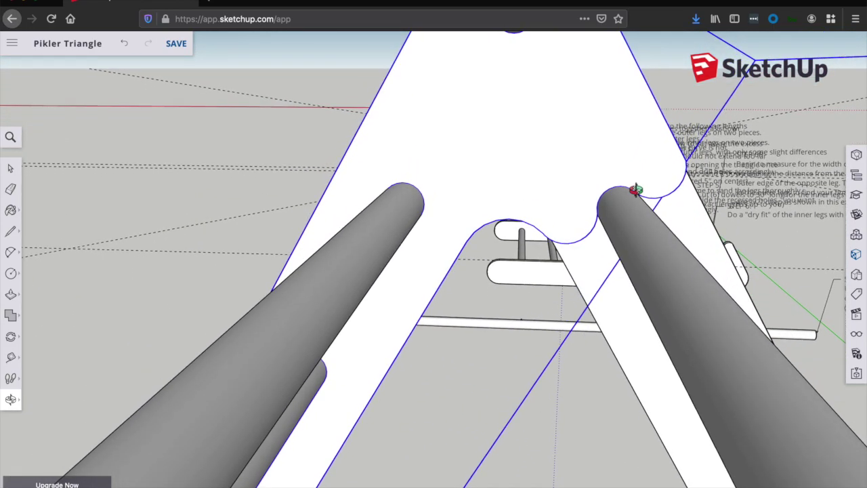
{"action": "mouse_move", "coordinate": [636, 189]}
{"action": "left_mouse_down"}
{"action": "mouse_move", "coordinate": [638, 174]}
{"action": "mouse_move", "coordinate": [663, 158]}
{"action": "mouse_move", "coordinate": [644, 176]}
{"action": "mouse_move", "coordinate": [612, 180]}
{"action": "mouse_move", "coordinate": [624, 180]}
{"action": "left_mouse_up"}
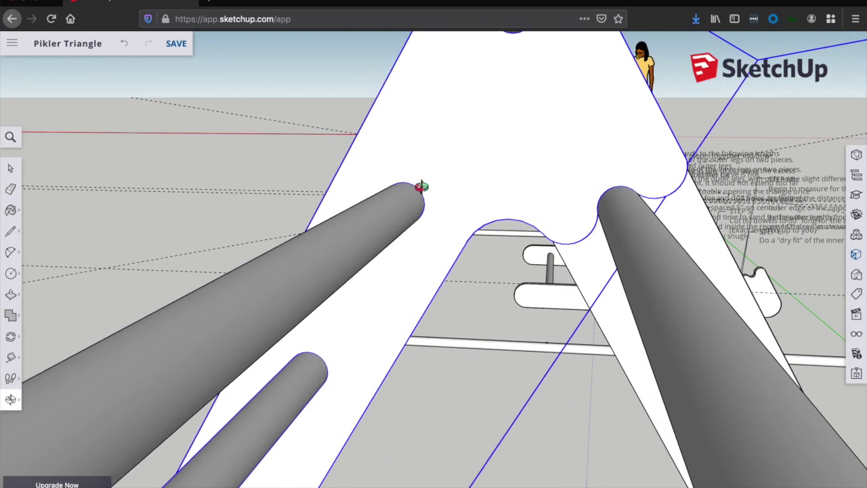
{"action": "key", "text": "q"}
{"action": "left_click", "coordinate": [403, 202]}
{"action": "left_click", "coordinate": [375, 257]}
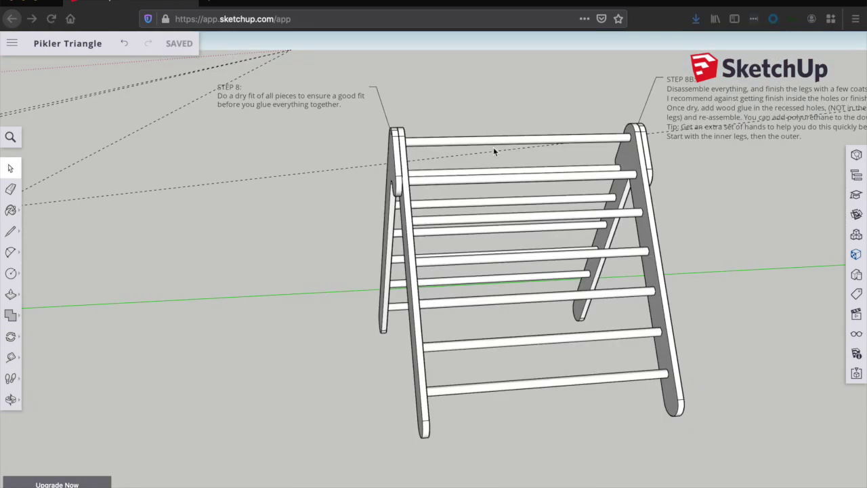
Examine the assembled Step 8 triangle from both ends to see how the two leg frames meet at the top
{"action": "key", "text": "o"}
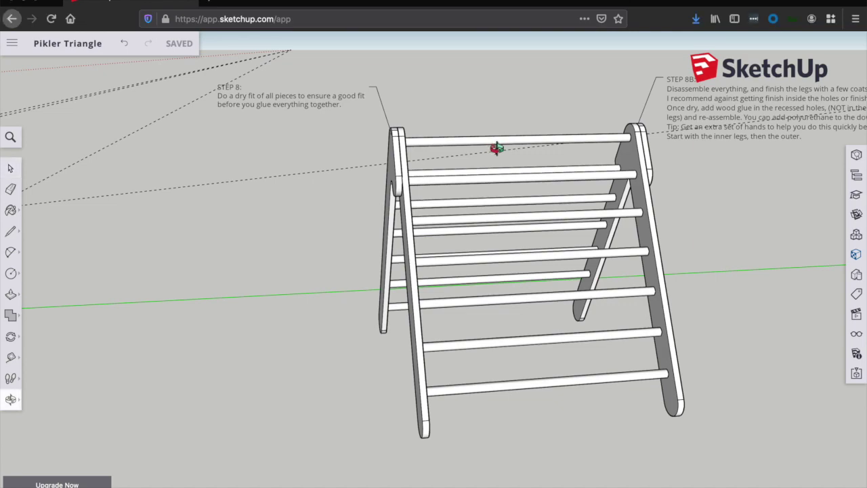
{"action": "left_click_drag", "start_coordinate": [596, 235], "coordinate": [626, 241]}
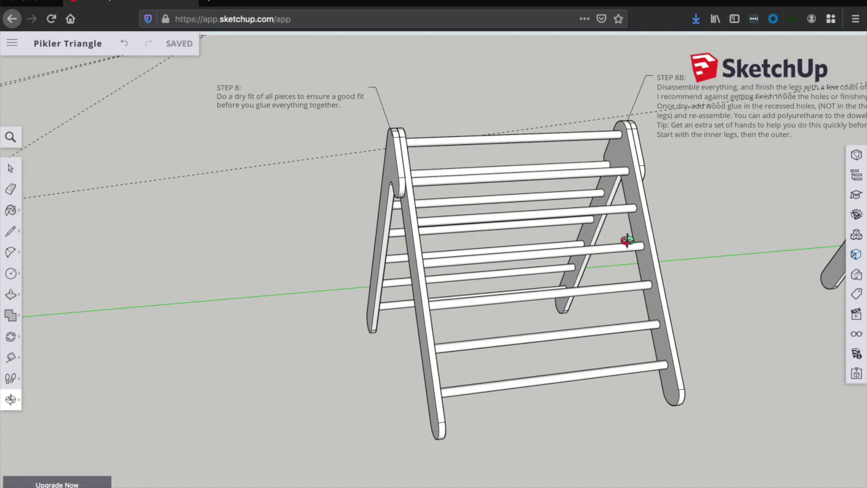
{"action": "left_click_drag", "start_coordinate": [557, 208], "coordinate": [386, 179]}
{"action": "left_click_drag", "start_coordinate": [548, 215], "coordinate": [450, 204]}
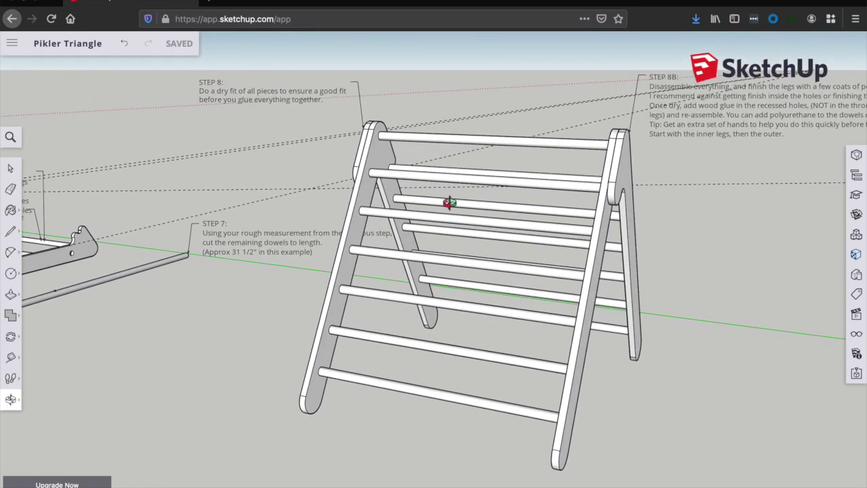
{"action": "left_click_drag", "start_coordinate": [575, 233], "coordinate": [551, 239]}
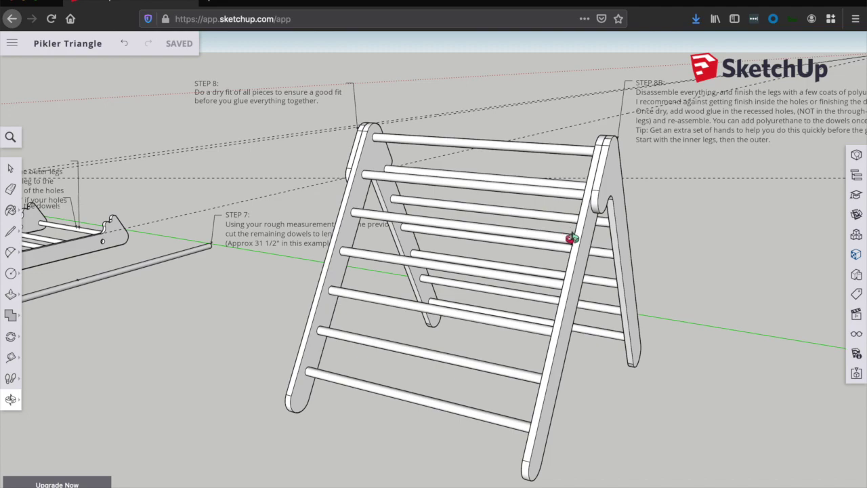
Select the front and the rear leg frame of the Step 8 triangle in turn, examine how they fit together, and clear the selection
{"action": "key", "text": "space"}
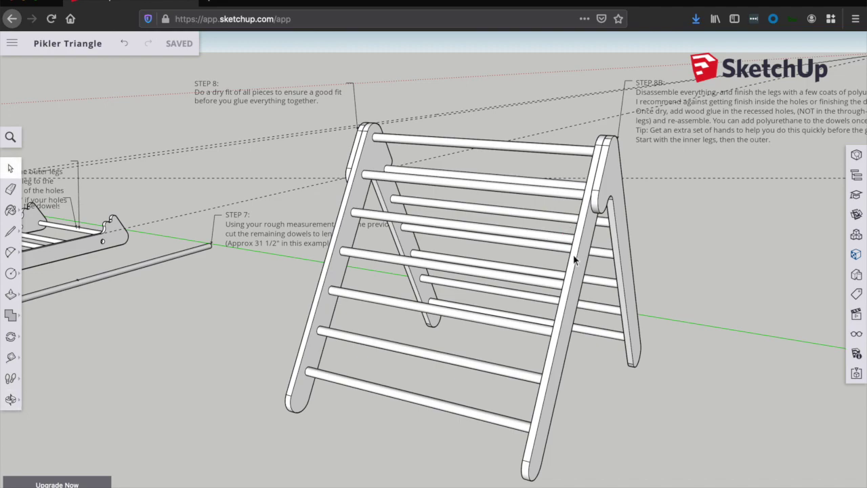
{"action": "left_click", "coordinate": [574, 259]}
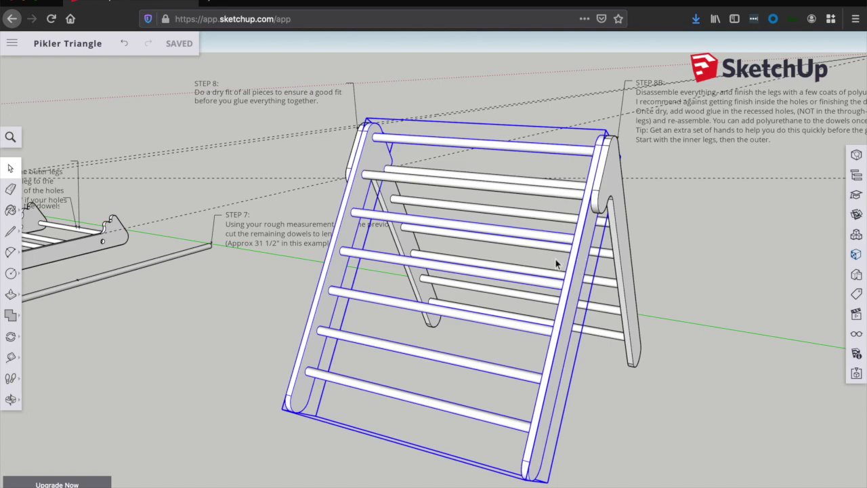
{"action": "left_click", "coordinate": [629, 269]}
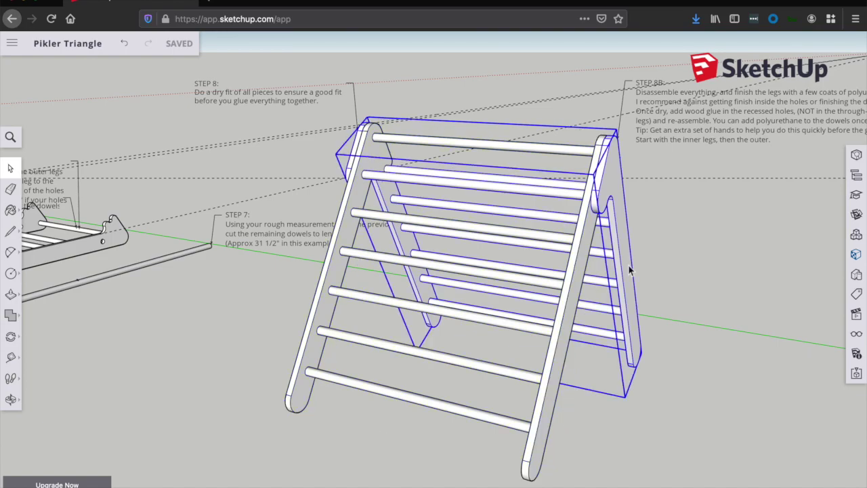
{"action": "mouse_move", "coordinate": [631, 270]}
{"action": "middle_mouse_down"}
{"action": "mouse_move", "coordinate": [612, 283]}
{"action": "mouse_move", "coordinate": [542, 287]}
{"action": "mouse_move", "coordinate": [629, 287]}
{"action": "mouse_move", "coordinate": [681, 300]}
{"action": "mouse_move", "coordinate": [584, 294]}
{"action": "middle_mouse_up"}
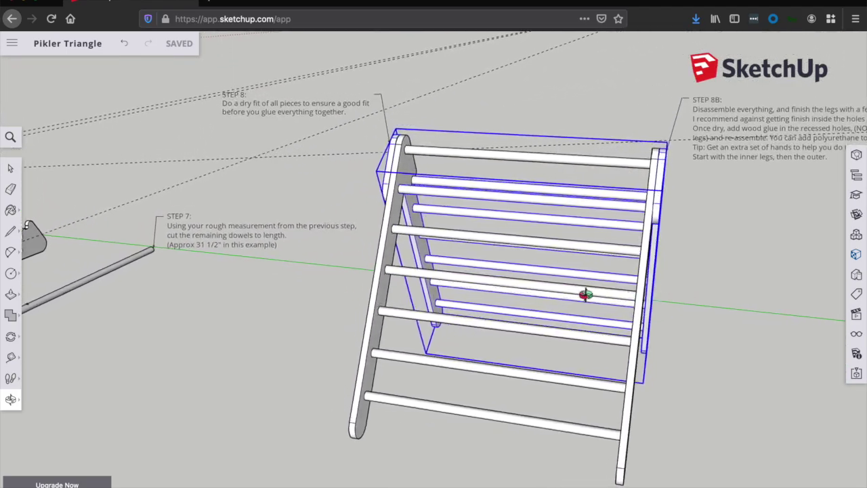
{"action": "middle_click_drag", "start_coordinate": [429, 263], "coordinate": [407, 252]}
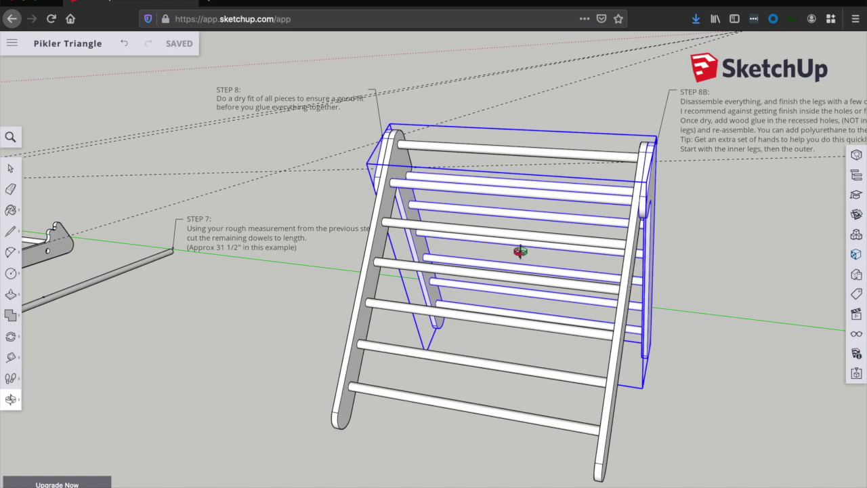
{"action": "mouse_move", "coordinate": [520, 251]}
{"action": "left_mouse_down"}
{"action": "mouse_move", "coordinate": [662, 269]}
{"action": "mouse_move", "coordinate": [502, 258]}
{"action": "mouse_move", "coordinate": [508, 259]}
{"action": "left_mouse_up"}
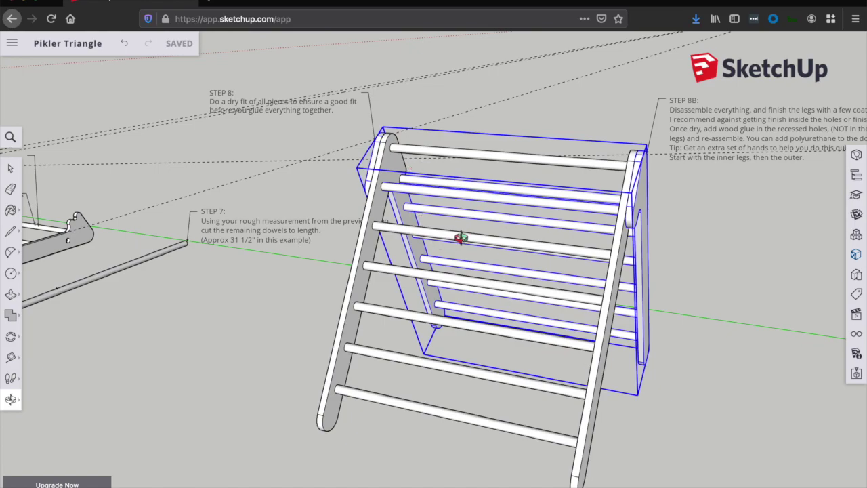
{"action": "left_click_drag", "start_coordinate": [460, 237], "coordinate": [483, 261]}
{"action": "key", "text": "space"}
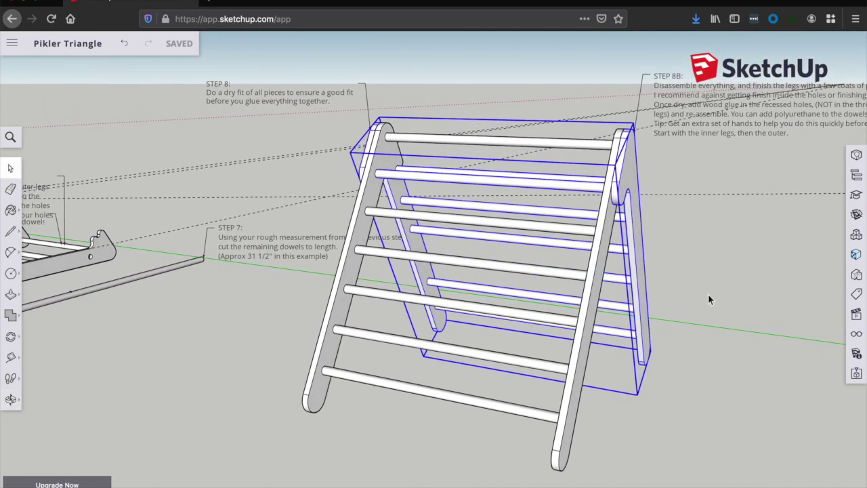
{"action": "left_click", "coordinate": [708, 293]}
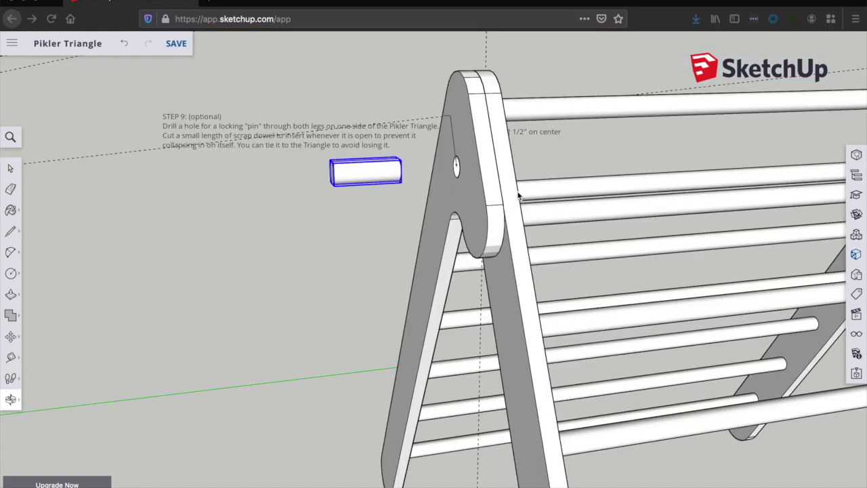
Examine the Step 9 locking-pin hole through both legs and the short scrap dowel beside it from several angles
{"action": "key", "text": "m"}
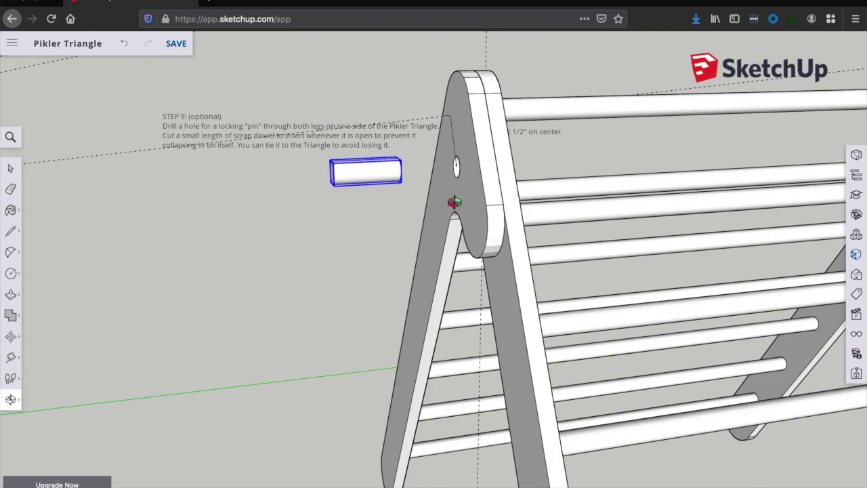
{"action": "middle_click_drag", "start_coordinate": [454, 202], "coordinate": [654, 207]}
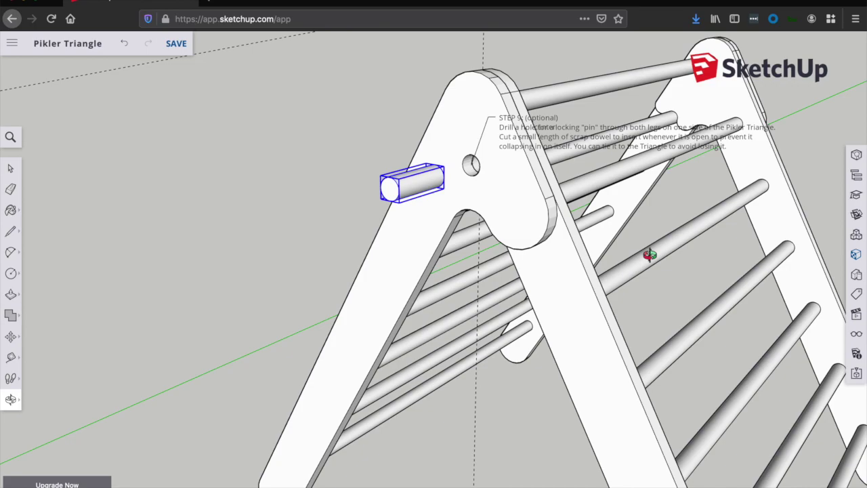
{"action": "middle_click_drag", "start_coordinate": [650, 255], "coordinate": [631, 243]}
{"action": "middle_click_drag", "start_coordinate": [525, 214], "coordinate": [492, 228]}
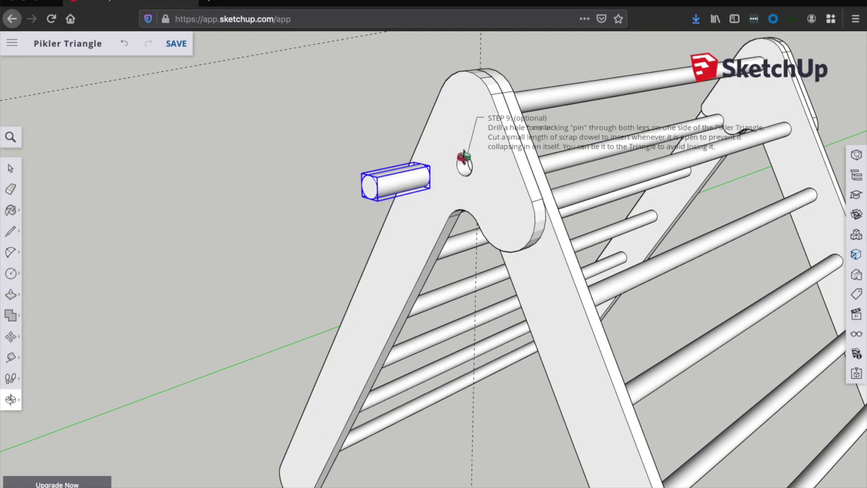
{"action": "scroll", "coordinate": [463, 157], "scroll_direction": "up", "scroll_amount": 4}
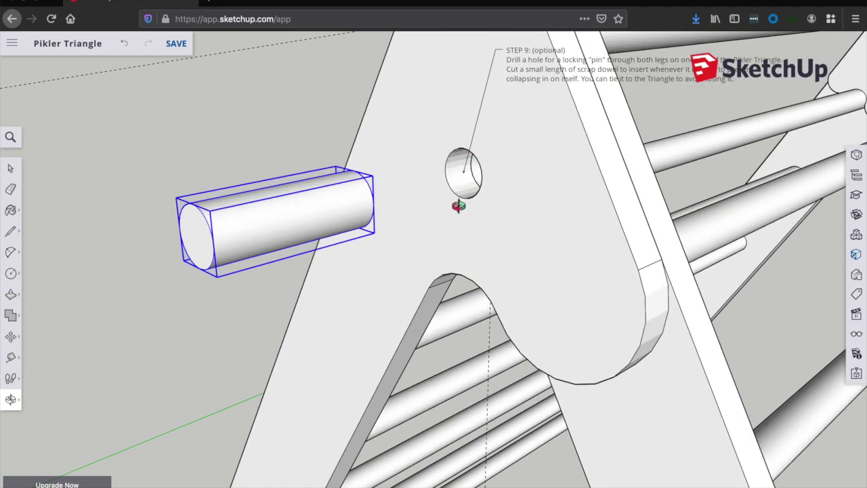
{"action": "middle_click_drag", "start_coordinate": [459, 206], "coordinate": [559, 160]}
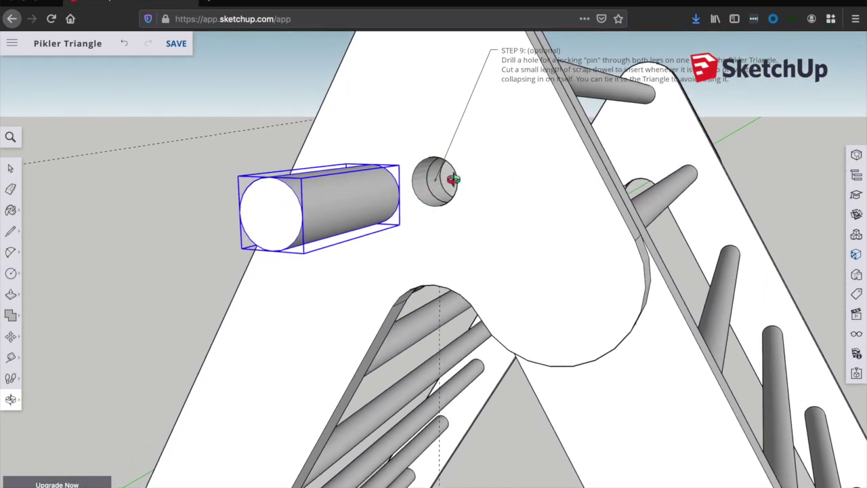
{"action": "middle_click_drag", "start_coordinate": [495, 181], "coordinate": [384, 221]}
{"action": "middle_click_drag", "start_coordinate": [466, 233], "coordinate": [430, 240]}
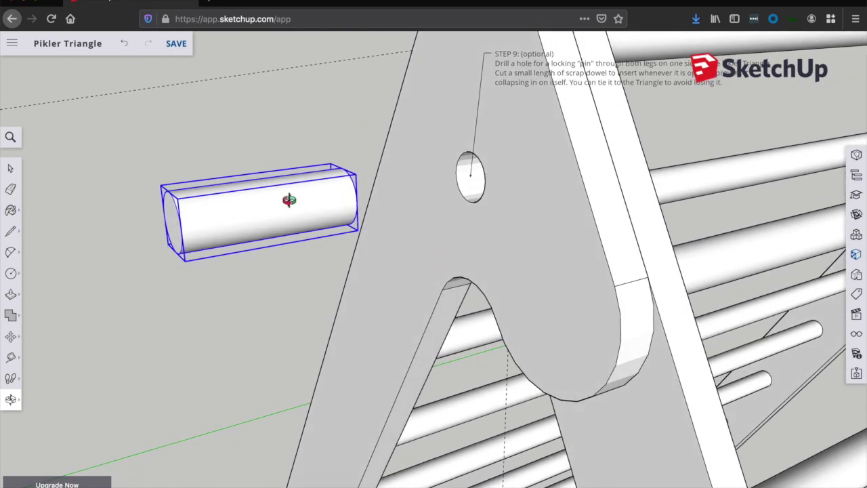
Move the selected short dowel along the green axis through the locking-pin hole in both legs
{"action": "key", "text": "m"}
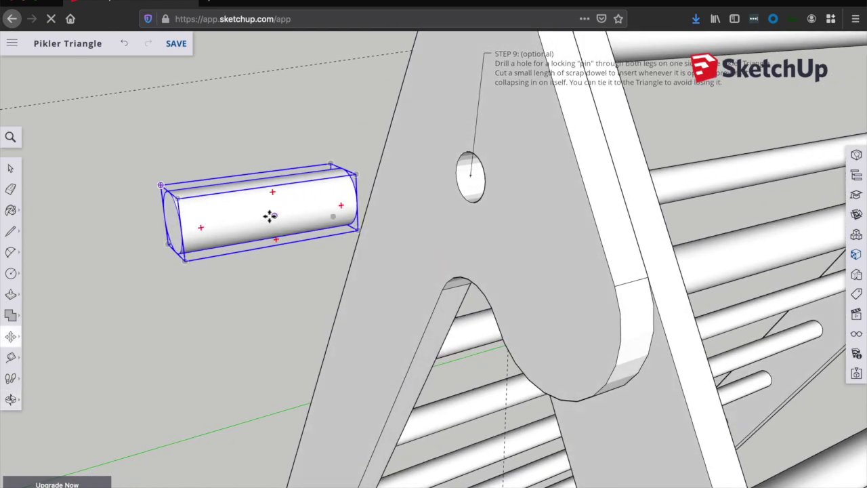
{"action": "left_click", "coordinate": [251, 212]}
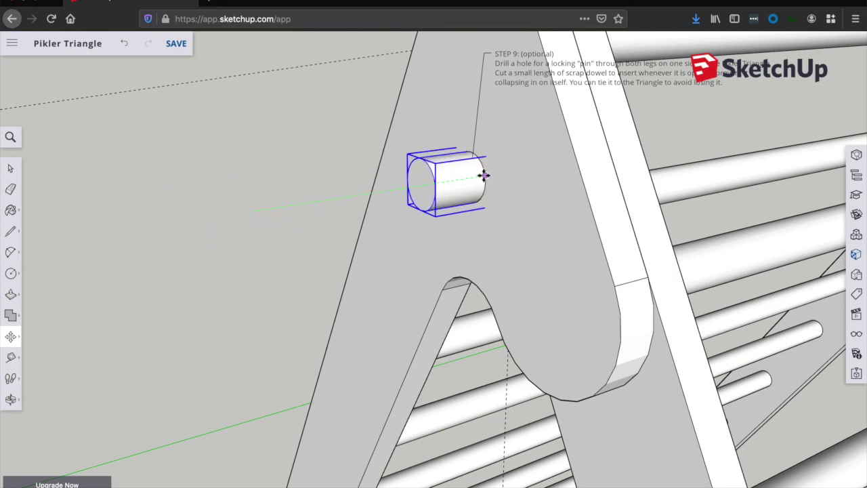
{"action": "left_click", "coordinate": [482, 174]}
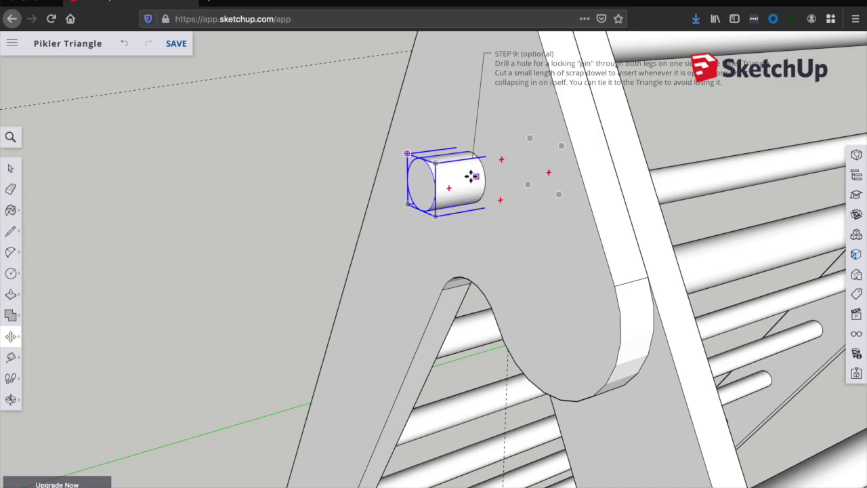
Examine the inserted locking pin from the inner side of the legs and edge-on, where it passes through both
{"action": "middle_click_drag", "start_coordinate": [471, 176], "coordinate": [315, 206]}
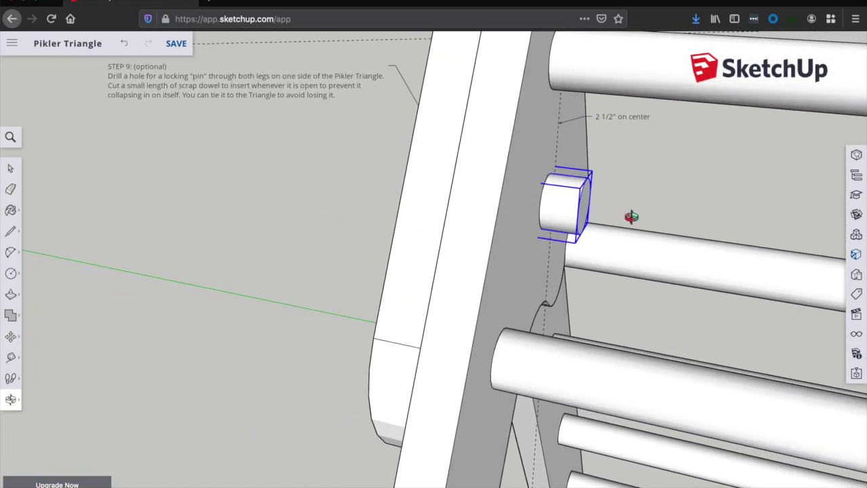
{"action": "middle_click_drag", "start_coordinate": [632, 216], "coordinate": [565, 170]}
{"action": "middle_click_drag", "start_coordinate": [641, 207], "coordinate": [603, 180]}
{"action": "left_click_drag", "start_coordinate": [547, 171], "coordinate": [607, 215]}
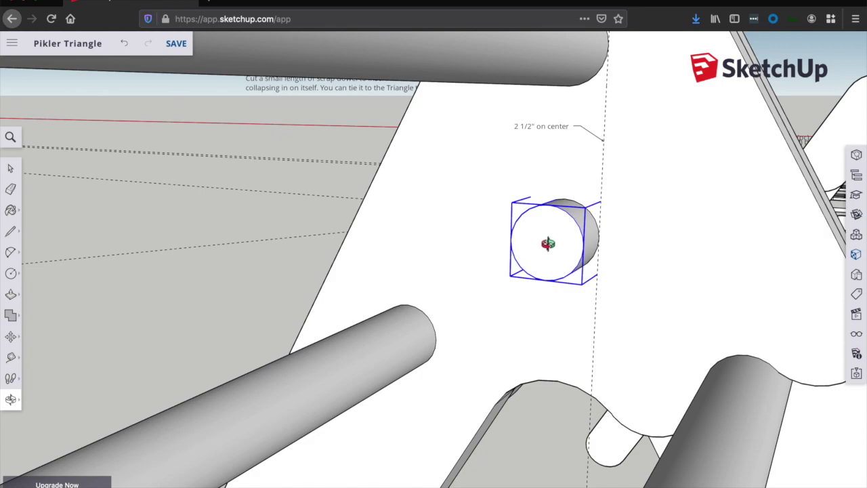
{"action": "left_click_drag", "start_coordinate": [496, 285], "coordinate": [544, 285]}
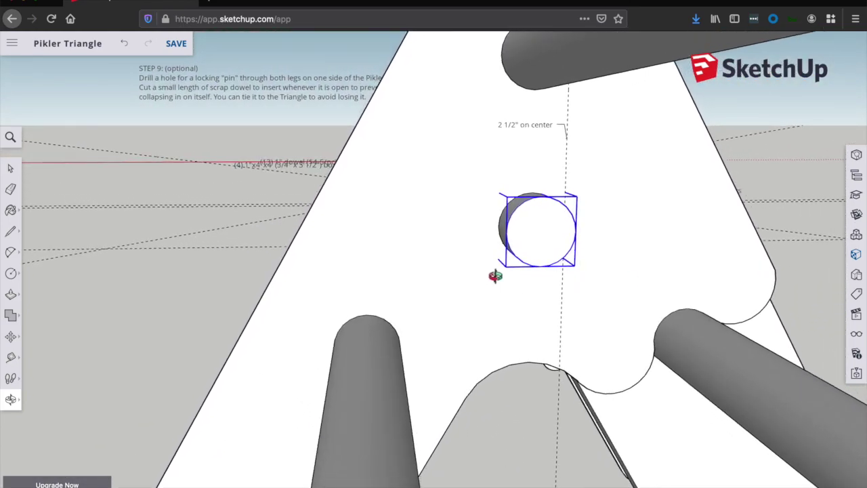
{"action": "left_click_drag", "start_coordinate": [494, 275], "coordinate": [509, 285]}
{"action": "left_click_drag", "start_coordinate": [418, 275], "coordinate": [528, 280]}
{"action": "left_click_drag", "start_coordinate": [381, 261], "coordinate": [508, 267]}
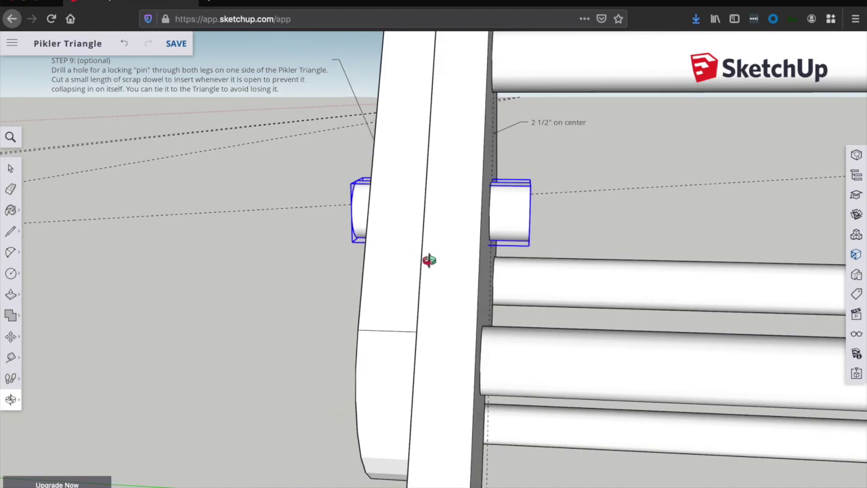
Examine the locking pin from the outer face of the legs and in relation to the triangle's whole upper part
{"action": "left_click_drag", "start_coordinate": [430, 260], "coordinate": [447, 254]}
{"action": "left_click_drag", "start_coordinate": [331, 275], "coordinate": [536, 279]}
{"action": "left_click_drag", "start_coordinate": [334, 287], "coordinate": [565, 283]}
{"action": "left_click_drag", "start_coordinate": [412, 286], "coordinate": [467, 215]}
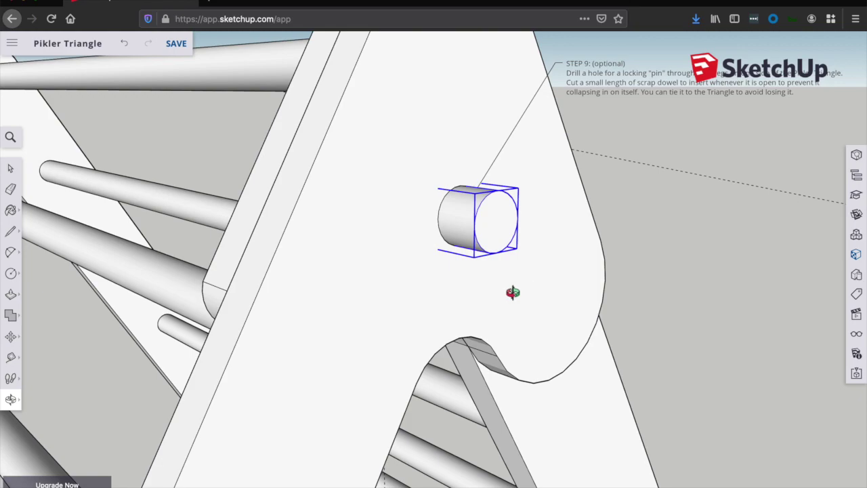
{"action": "scroll", "coordinate": [513, 292], "scroll_direction": "down", "scroll_amount": 5}
{"action": "mouse_move", "coordinate": [514, 299]}
{"action": "left_mouse_down"}
{"action": "mouse_move", "coordinate": [497, 296]}
{"action": "mouse_move", "coordinate": [546, 303]}
{"action": "mouse_move", "coordinate": [499, 306]}
{"action": "left_mouse_up"}
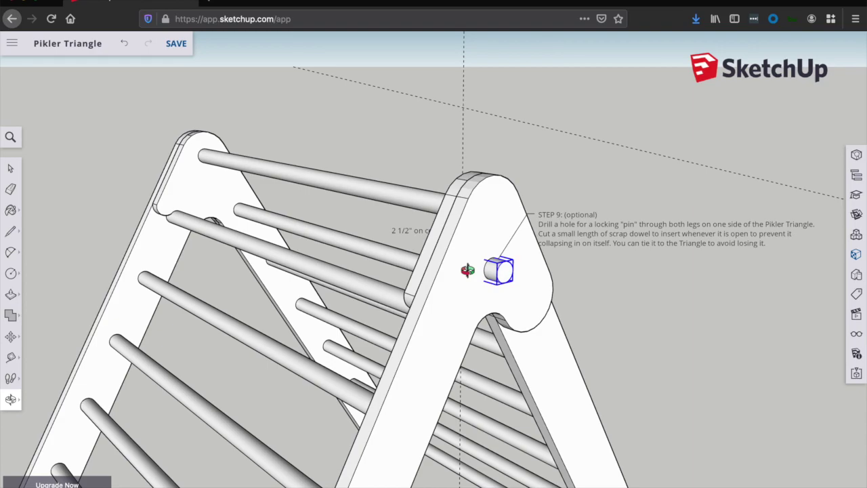
{"action": "left_click_drag", "start_coordinate": [435, 329], "coordinate": [478, 350]}
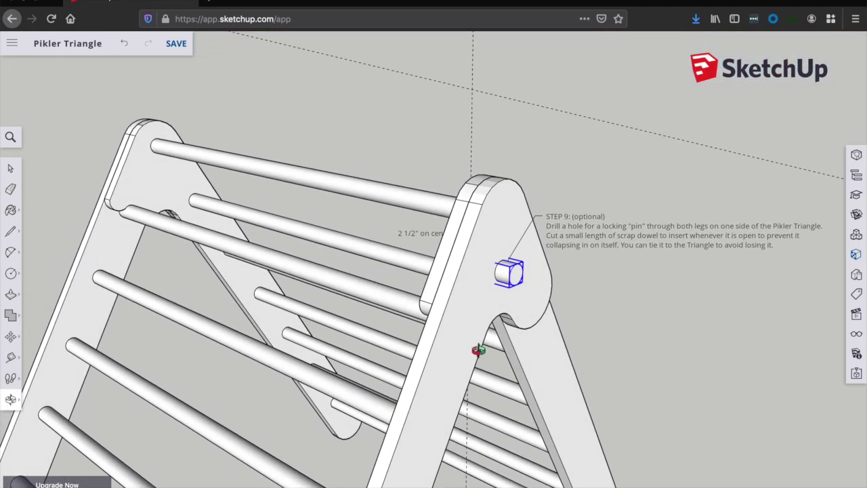